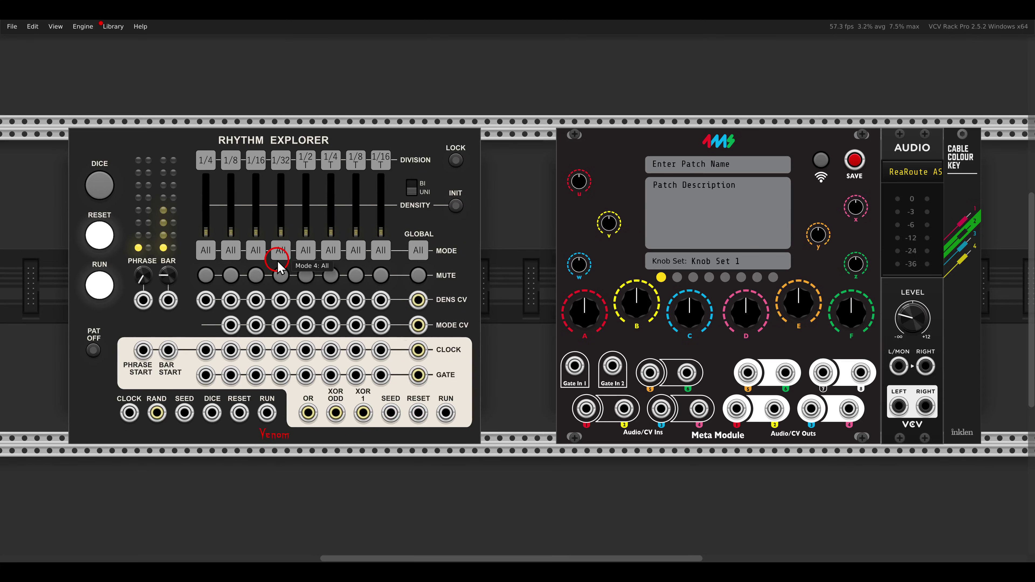
Add an RGATE module directly before Rhythm Explorer and patch its GATE output to Rhythm Explorer's CLOCK input.
drag(277, 261, 424, 255)
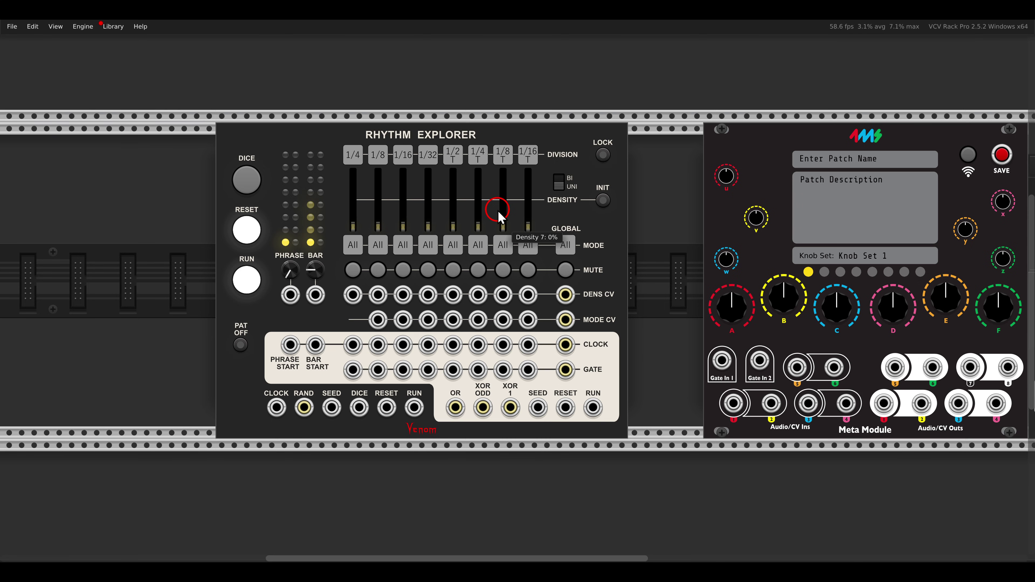
scroll(497, 222, left, 3)
right_click(254, 240)
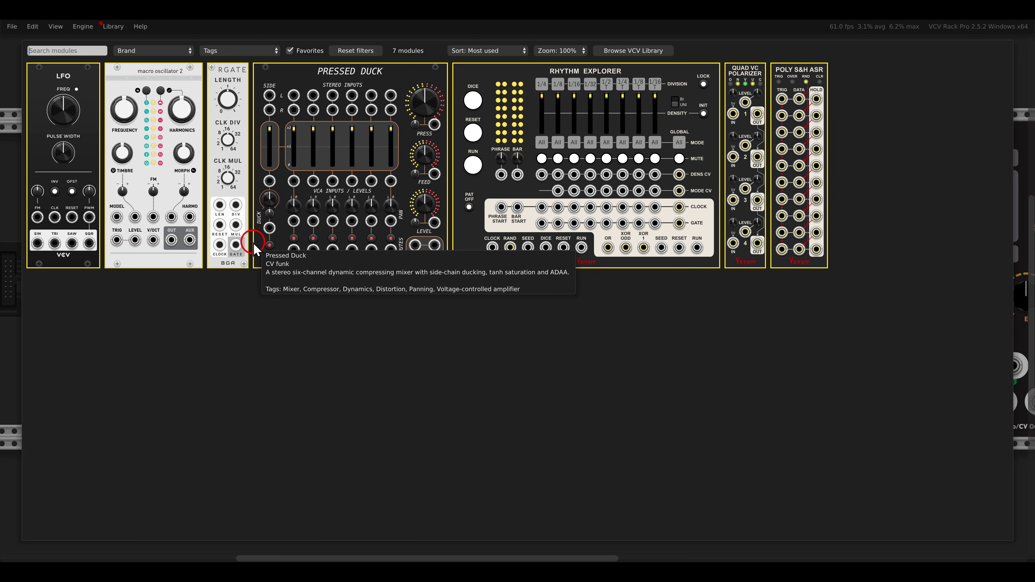
click(235, 96)
scroll(261, 251, up, 5)
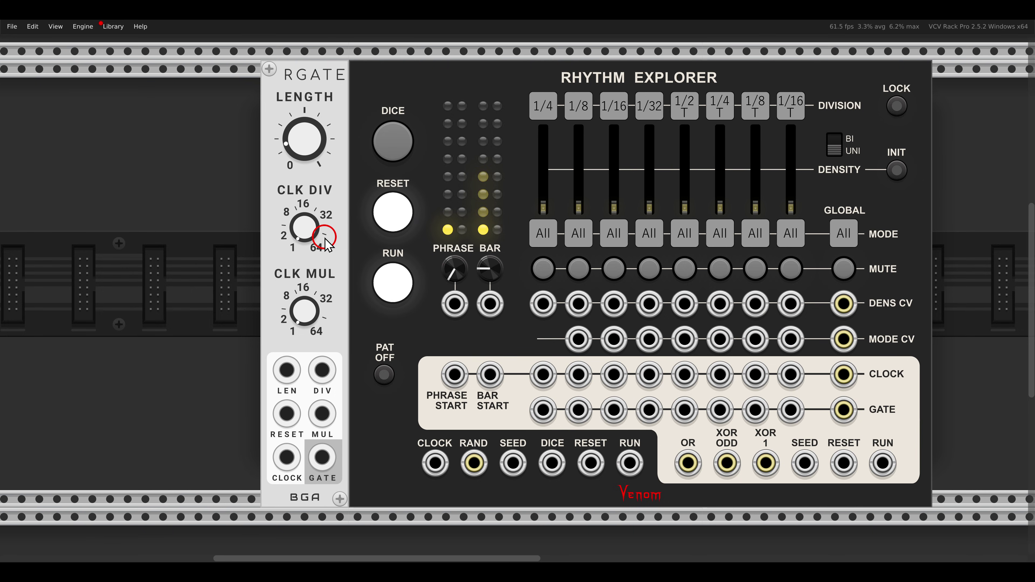
drag(322, 457, 435, 463)
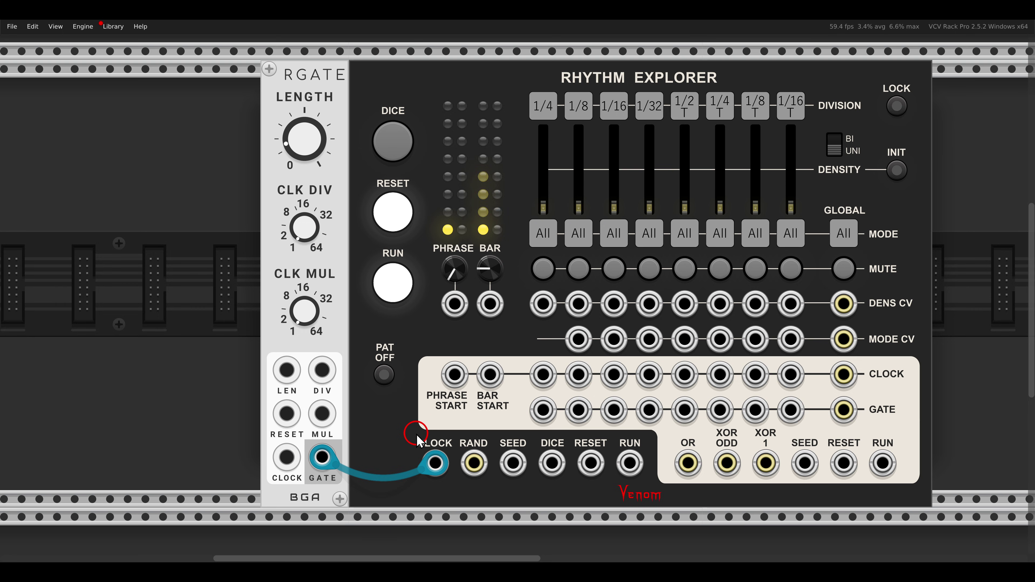
Patch the MetaModule's Gate In 1 to RGATE's CLOCK and its Gate In 2 to the RESET inputs of RGATE and Rhythm Explorer.
scroll(570, 388, down, 3)
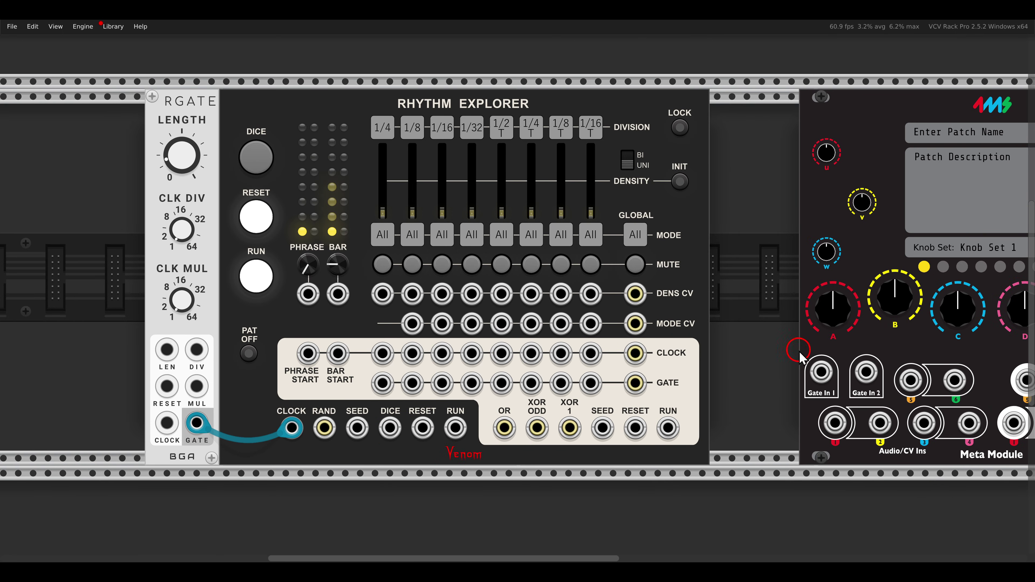
drag(822, 372, 169, 428)
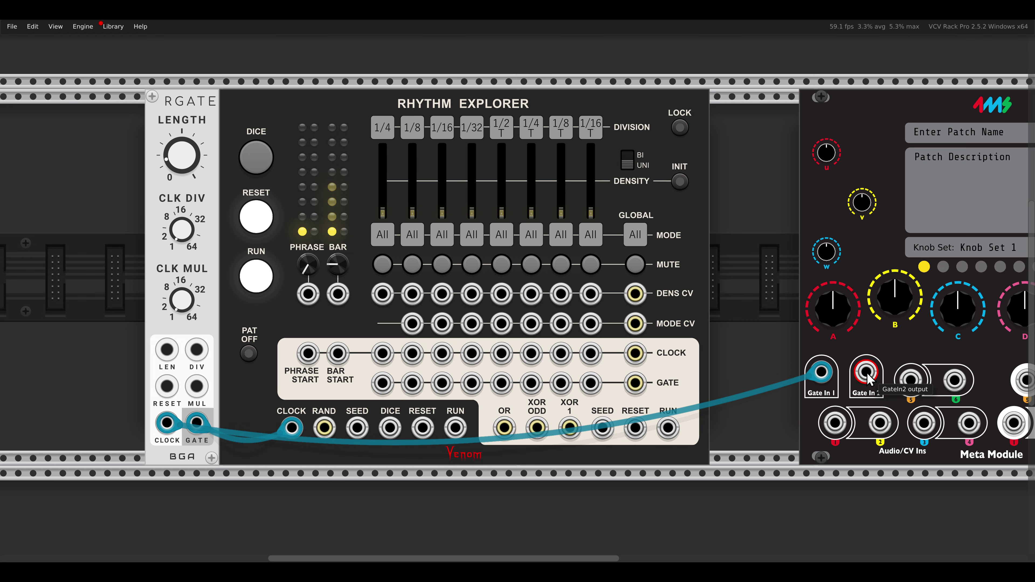
drag(867, 373, 422, 428)
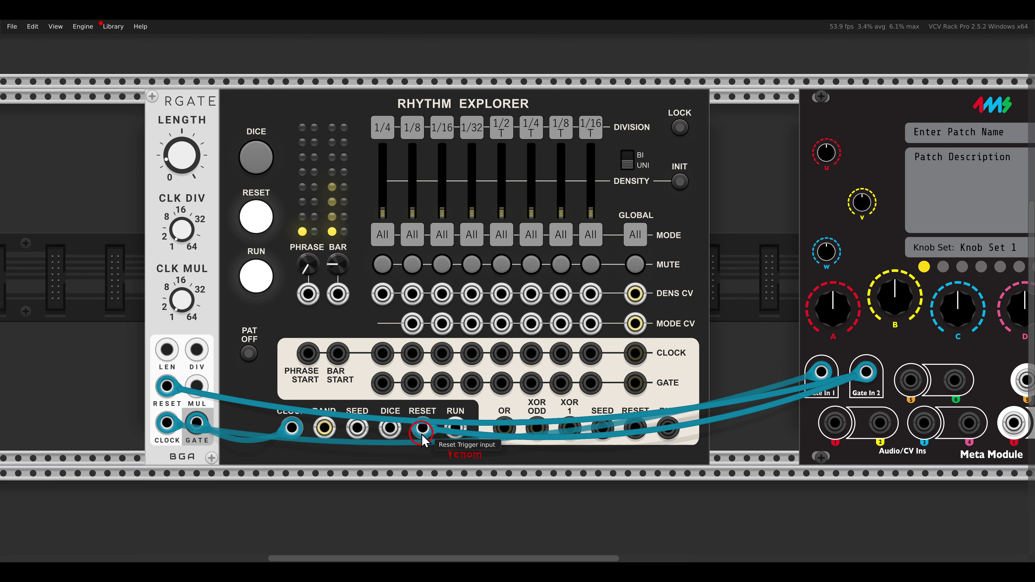
click(733, 322)
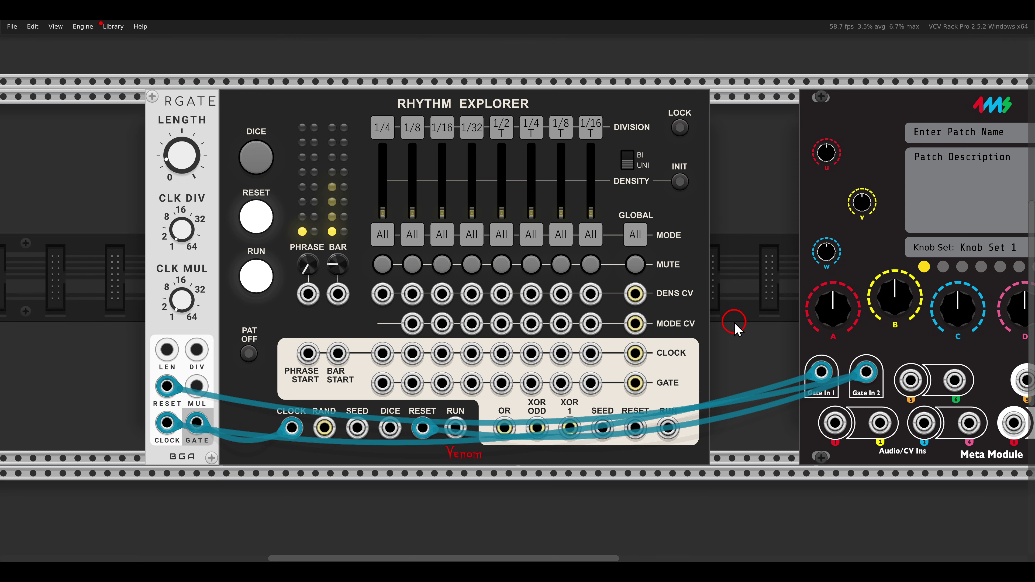
Add a VCV LFO directly before RGATE and patch its SQR output to RGATE's CLOCK input.
drag(569, 293, 707, 293)
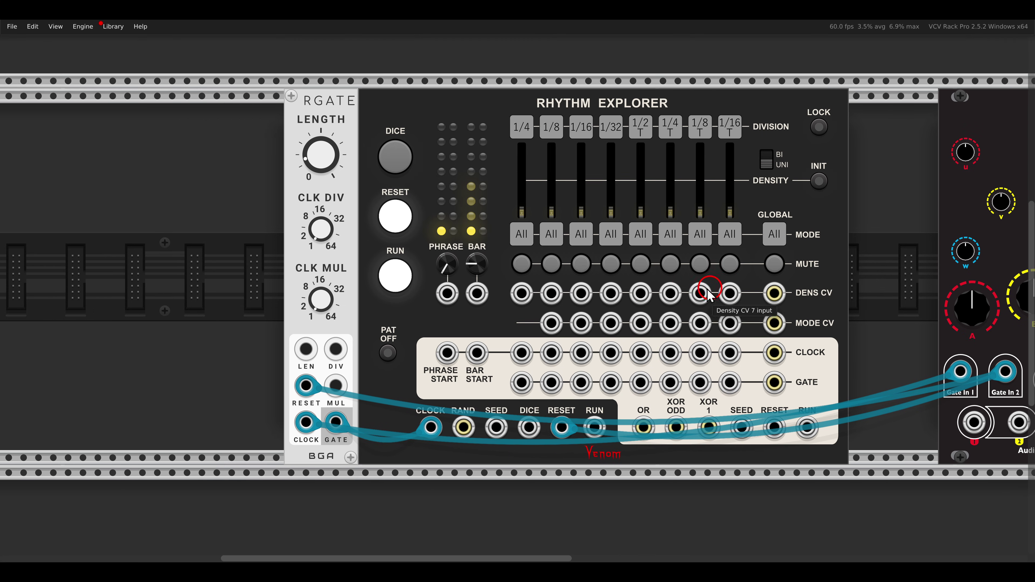
right_click(209, 251)
drag(69, 100, 207, 192)
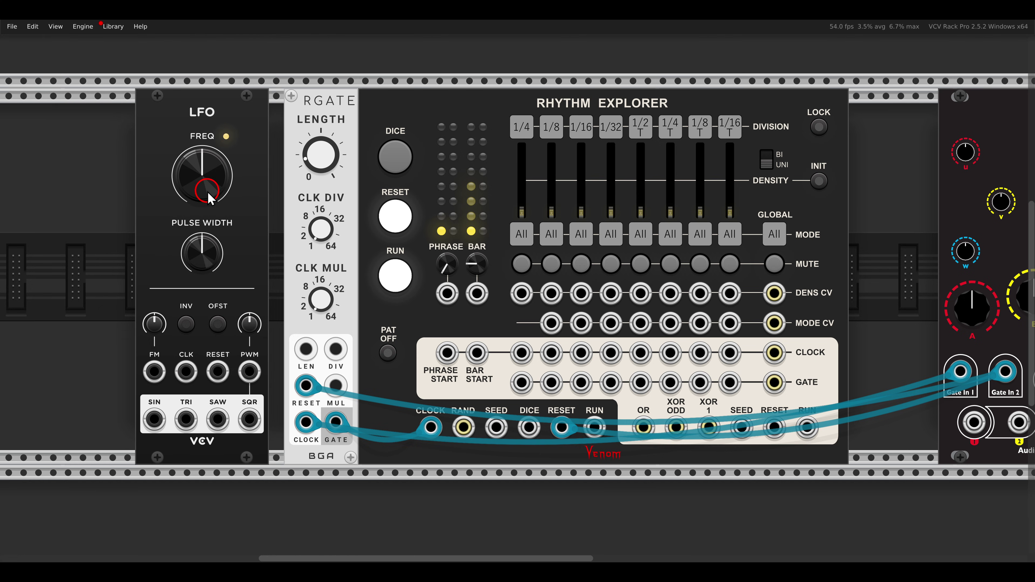
drag(249, 420, 305, 422)
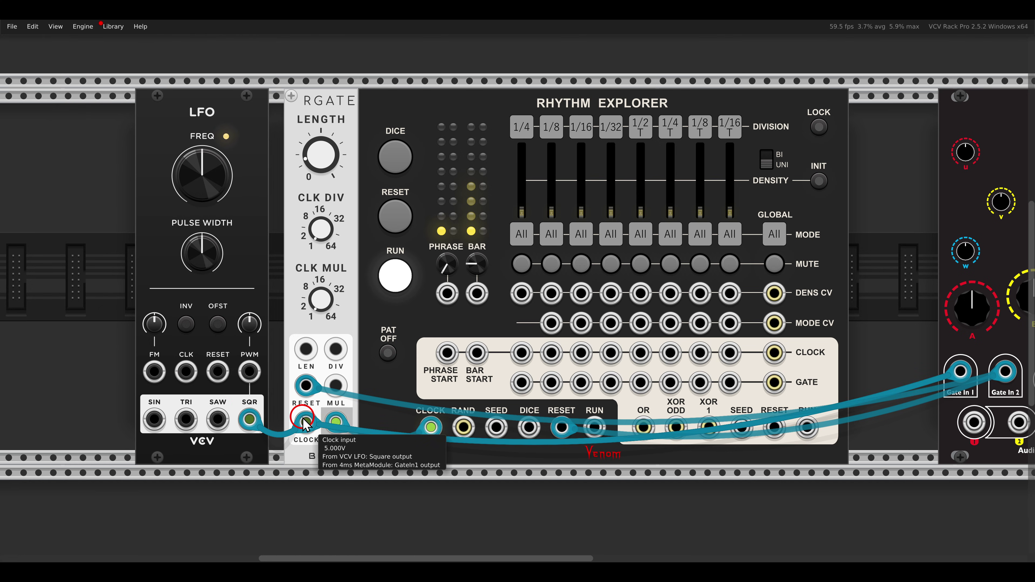
drag(313, 306, 309, 265)
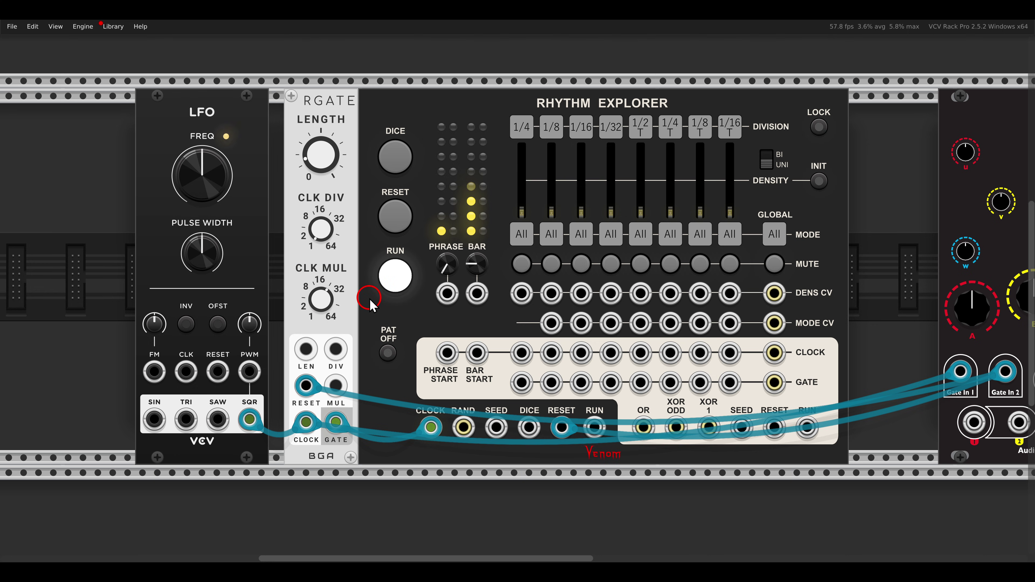
Place a Macro Oscillator 2 directly after Rhythm Explorer and duplicate it twice to form a row of three.
scroll(370, 304, down, 2)
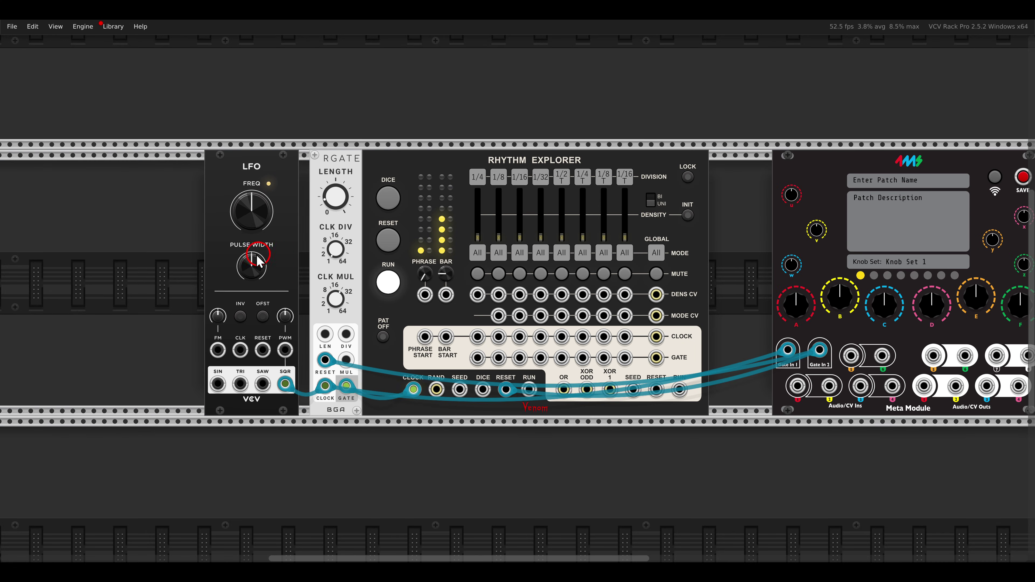
drag(184, 215, 136, 184)
click(489, 236)
right_click(497, 239)
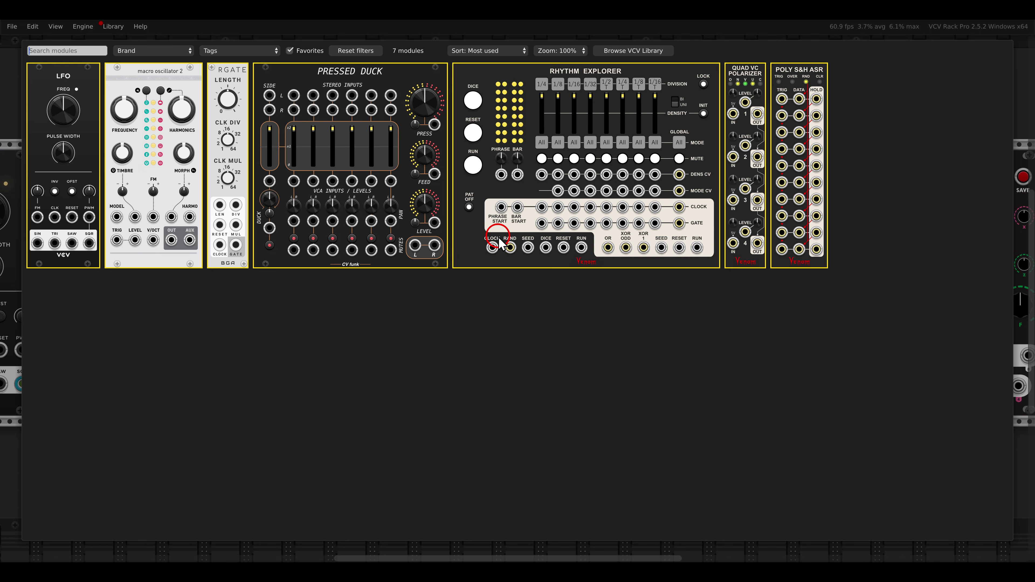
click(183, 88)
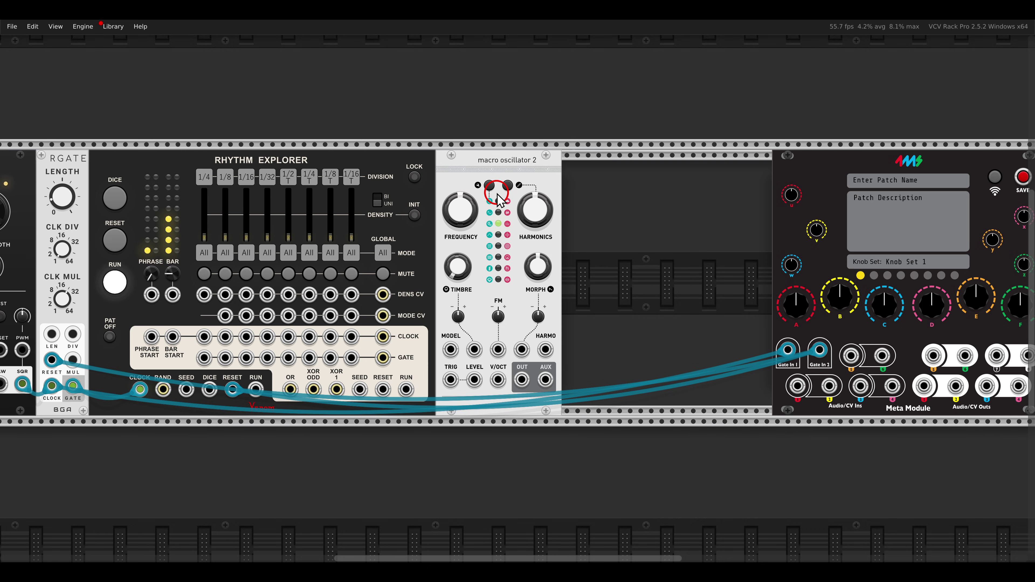
key(ctrl+d)
drag(635, 166, 562, 167)
key(ctrl+d)
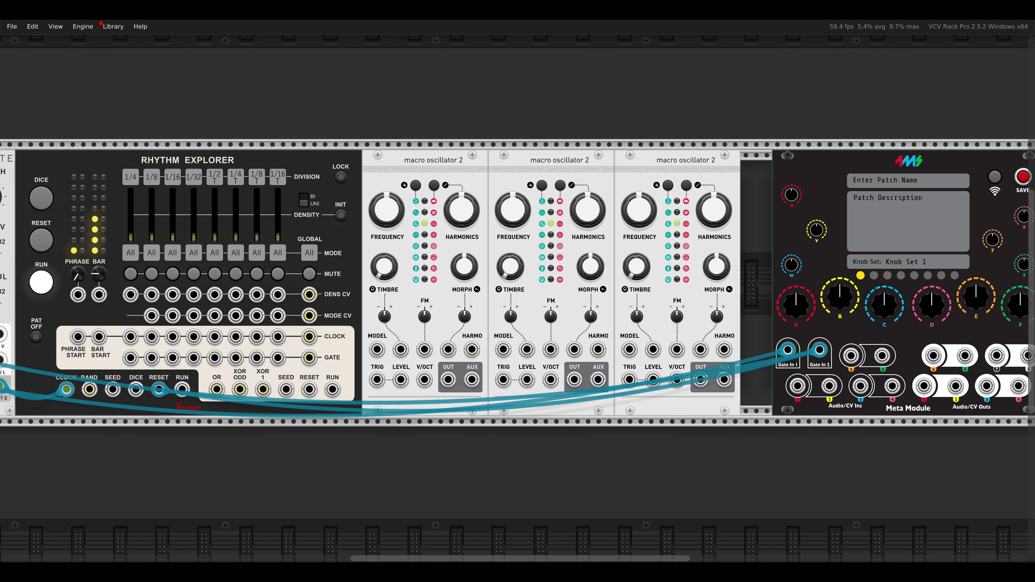
Set the three Macro Oscillator 2 models, in order, to Analog bass drum, Analog snare drum and Analog hi-hat.
scroll(427, 196, up, 2)
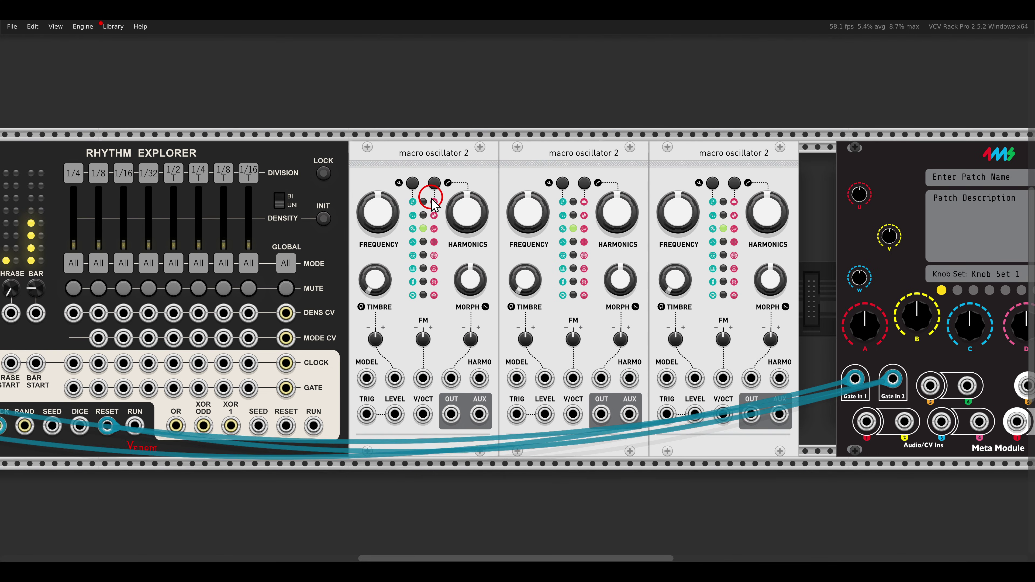
right_click(425, 154)
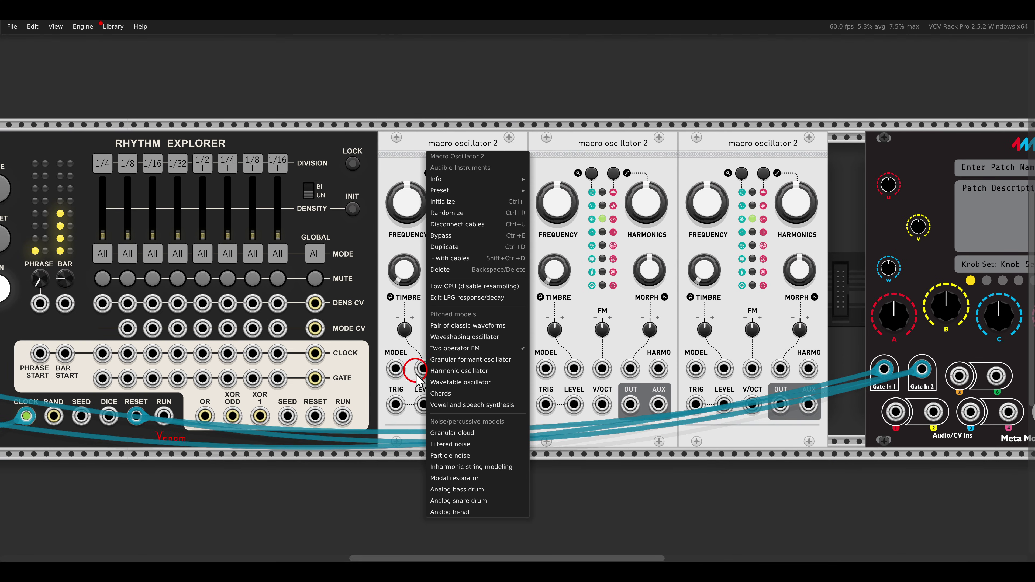
click(455, 489)
right_click(558, 163)
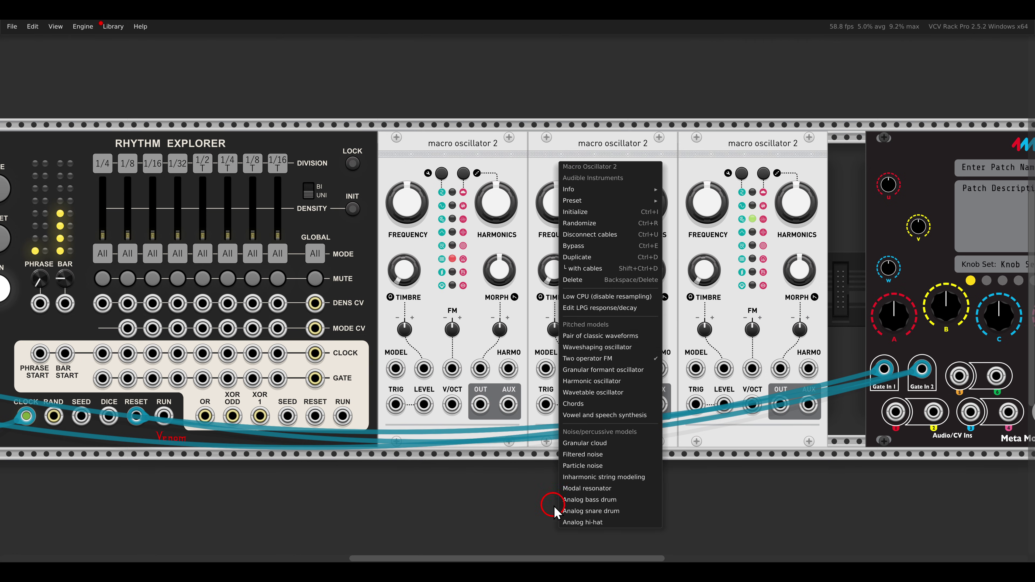
click(578, 513)
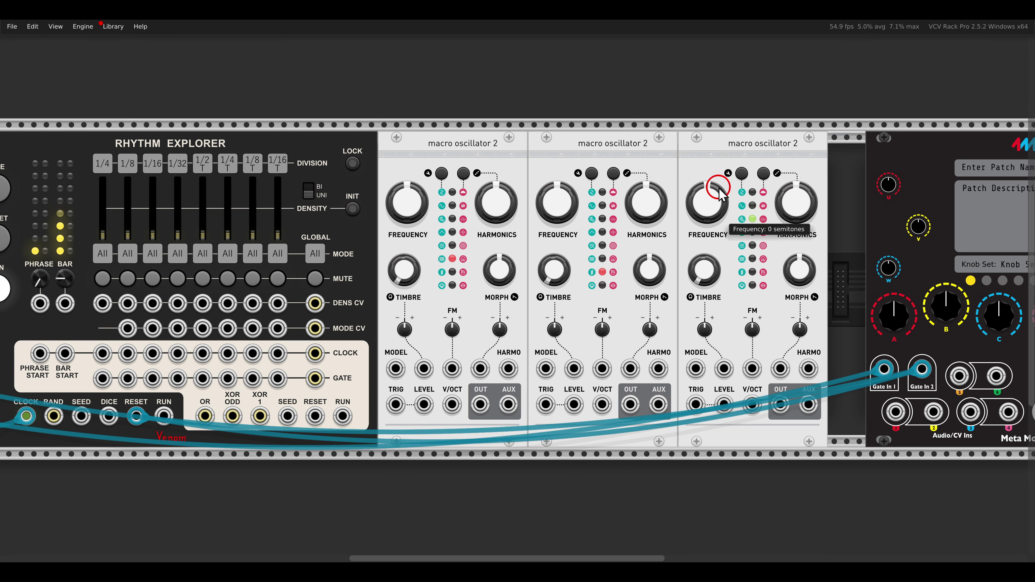
right_click(710, 153)
click(728, 513)
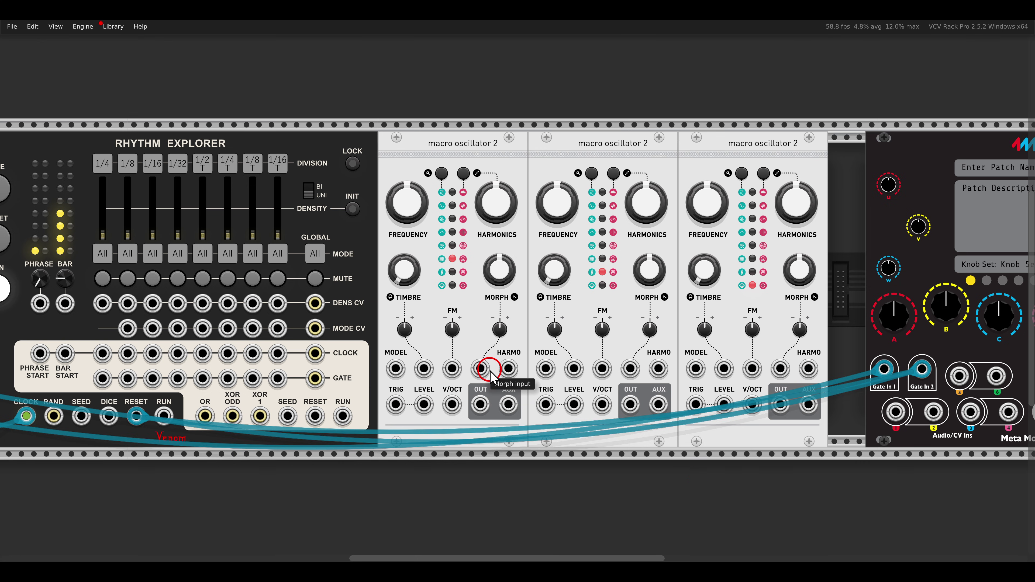
Patch Rhythm Explorer's GATE outputs 1 to 6 in order to the TRIG and LEVEL inputs of the three Macro Oscillator 2 modules.
scroll(492, 363, up, 3)
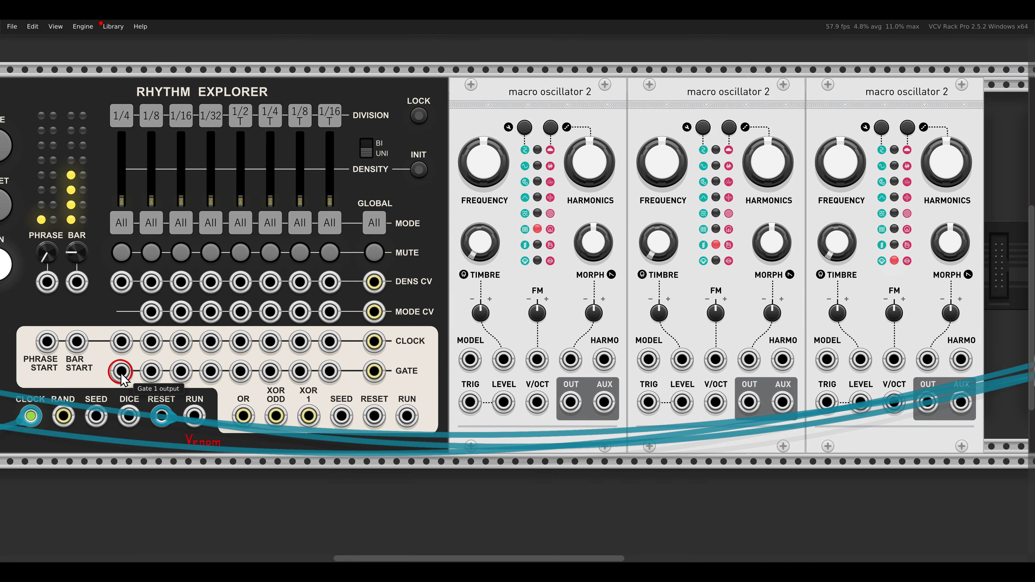
drag(120, 372, 469, 403)
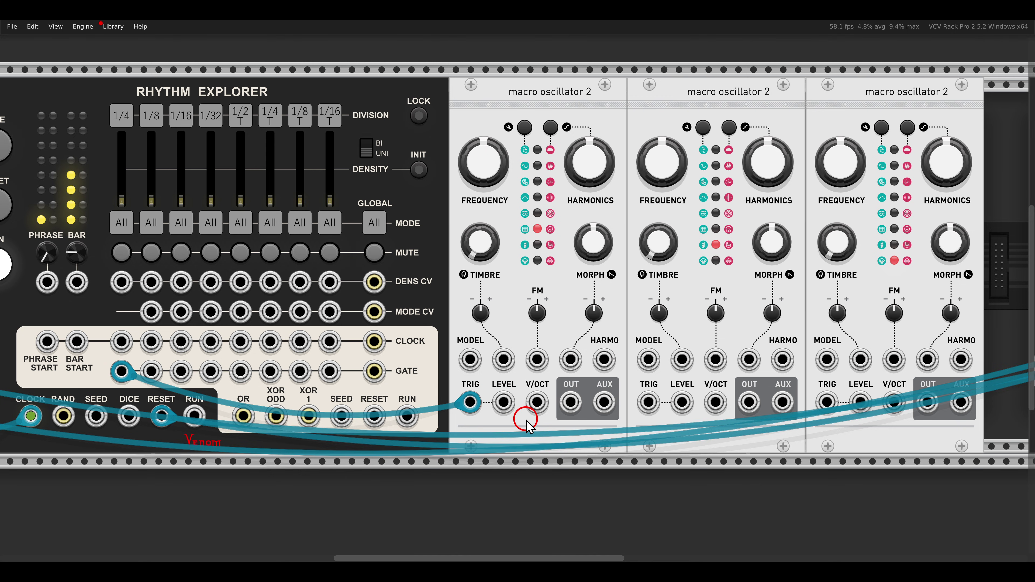
drag(151, 371, 502, 400)
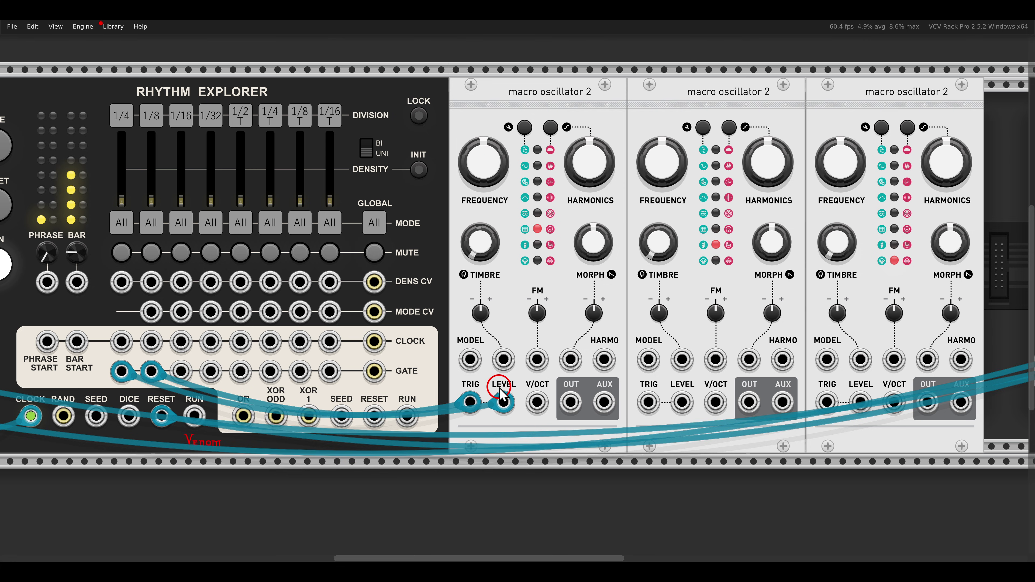
drag(181, 370, 648, 402)
drag(210, 371, 676, 402)
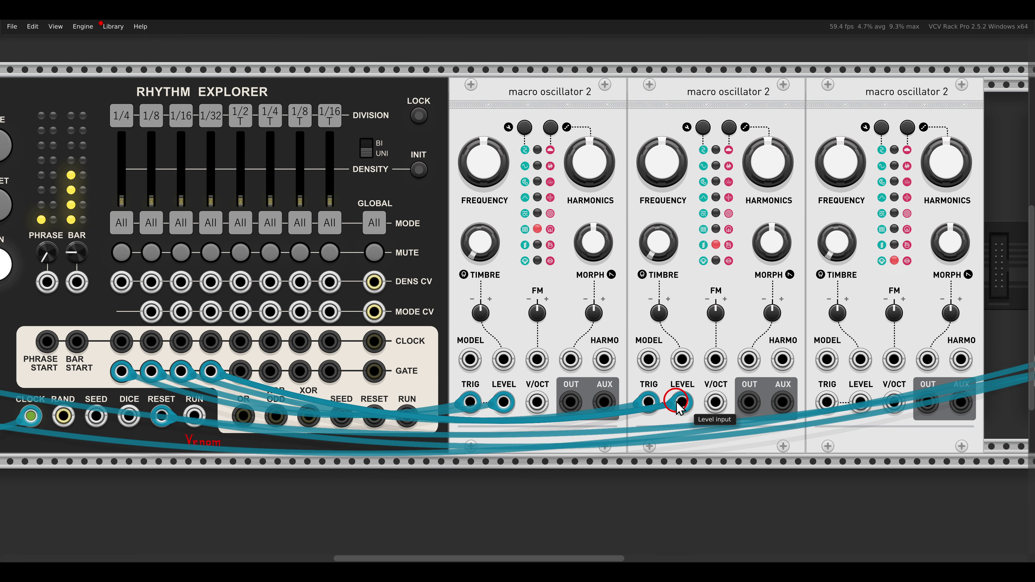
drag(240, 371, 814, 403)
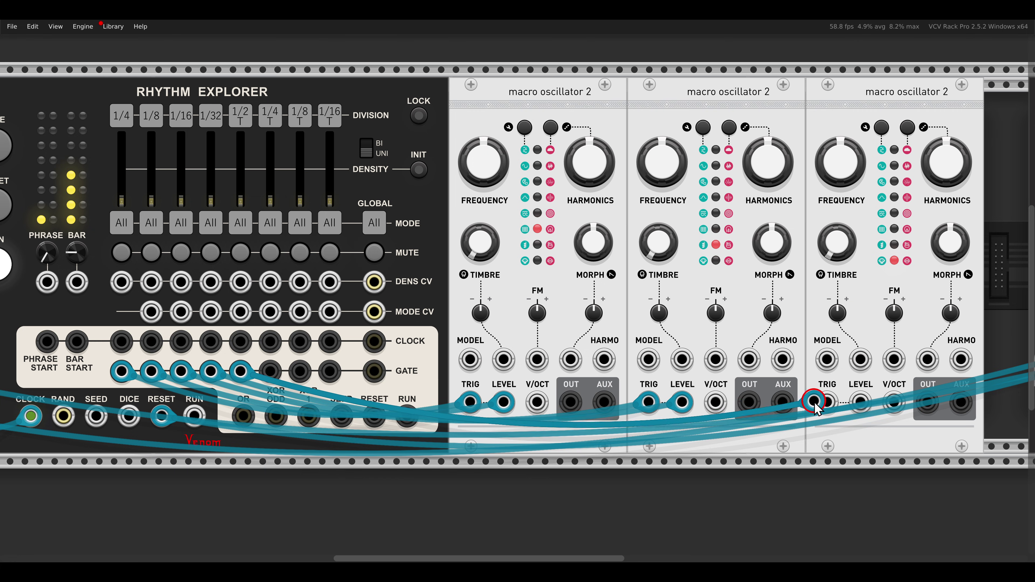
drag(270, 371, 860, 401)
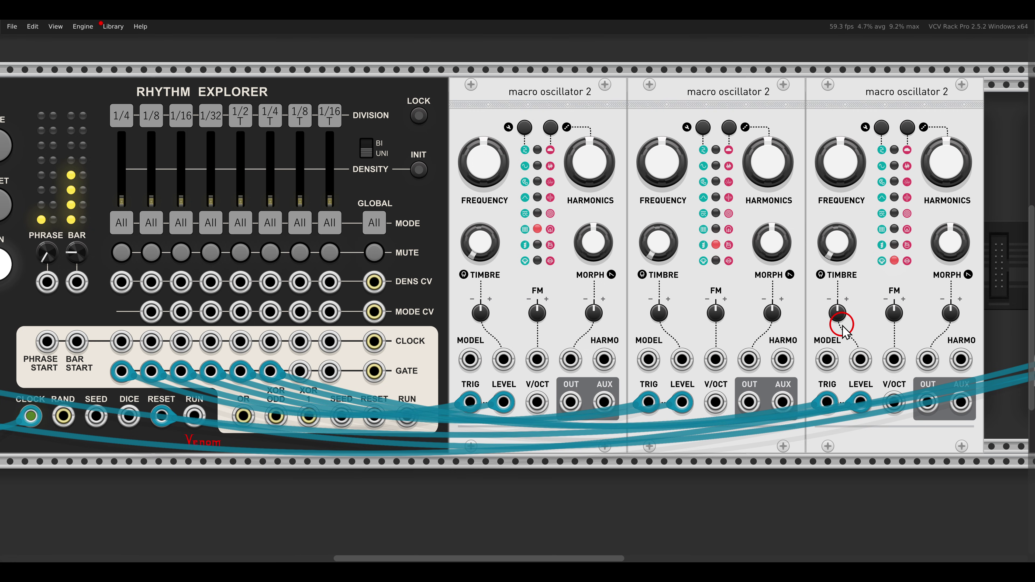
Patch the OUT jacks of the three Macro Oscillator 2 modules to the MetaModule's audio outs 1, 2 and 3.
scroll(842, 325, down, 2)
drag(892, 321, 625, 321)
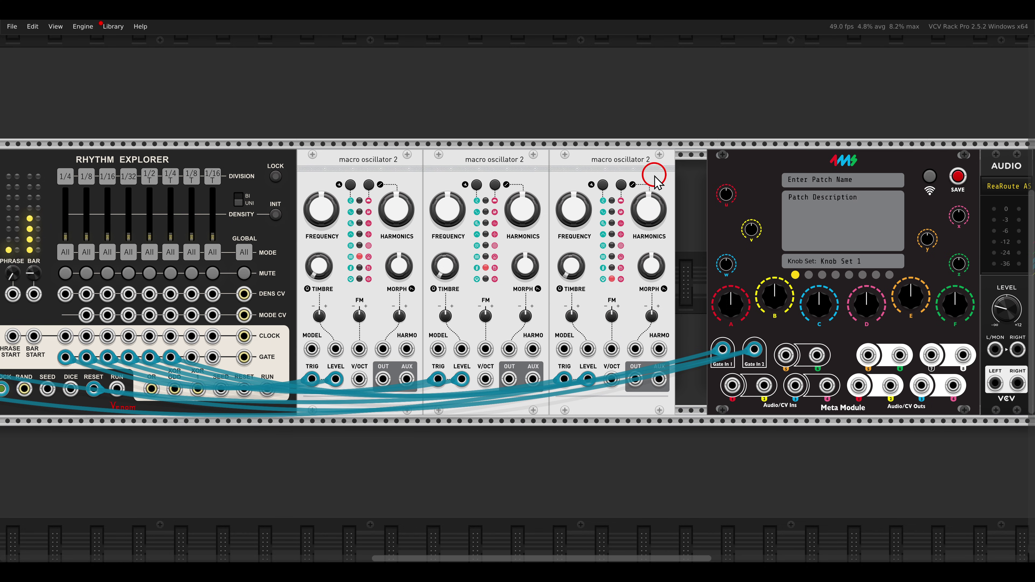
drag(654, 173, 548, 200)
drag(275, 383, 393, 380)
drag(520, 381, 920, 386)
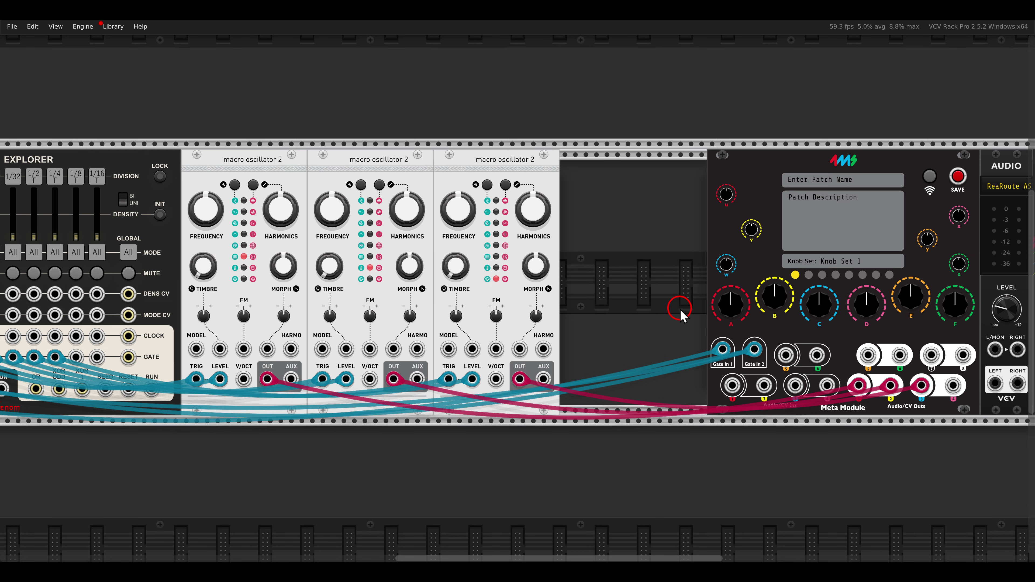
Add a Pressed Duck mixer between the third Macro Oscillator 2 and the MetaModule.
drag(535, 163, 407, 164)
right_click(481, 185)
click(393, 100)
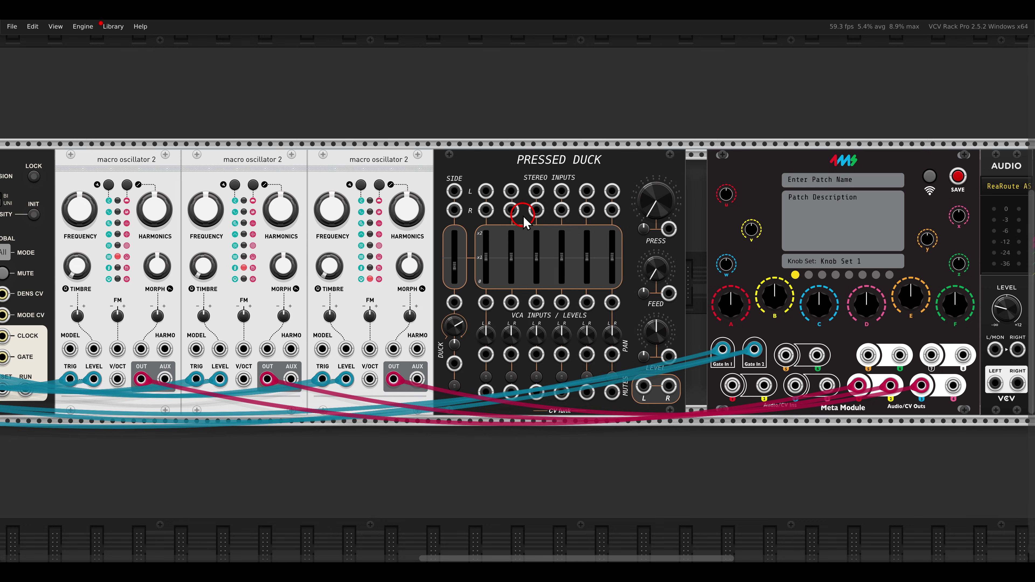
scroll(554, 301, up, 2)
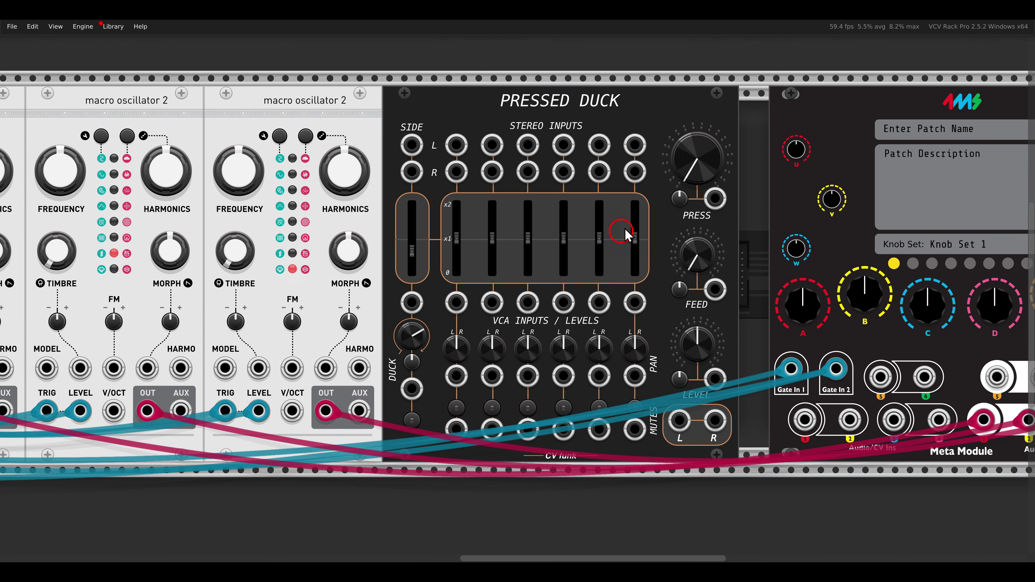
drag(648, 114, 748, 218)
drag(652, 227, 734, 296)
drag(378, 317, 454, 369)
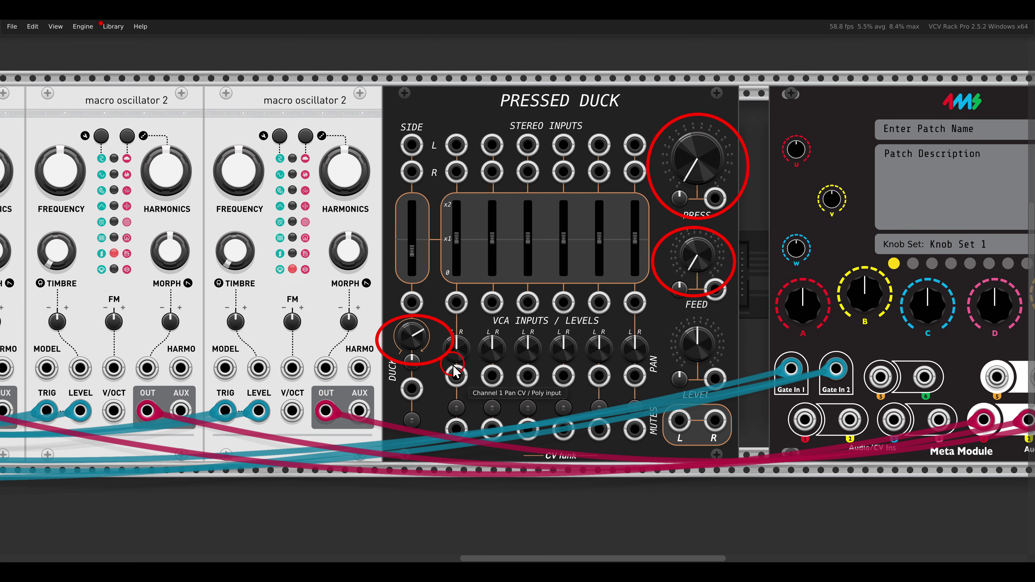
key(Escape)
Patch the bass drum Macro Oscillator 2's OUT to Pressed Duck's sidechain L input.
scroll(453, 336, down, 2)
drag(453, 336, 553, 336)
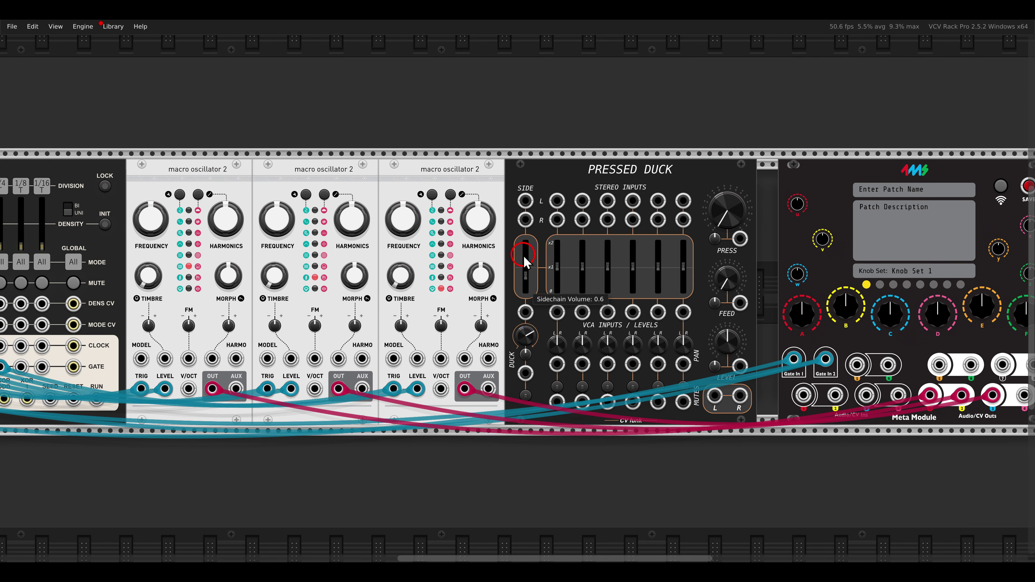
drag(525, 201, 212, 389)
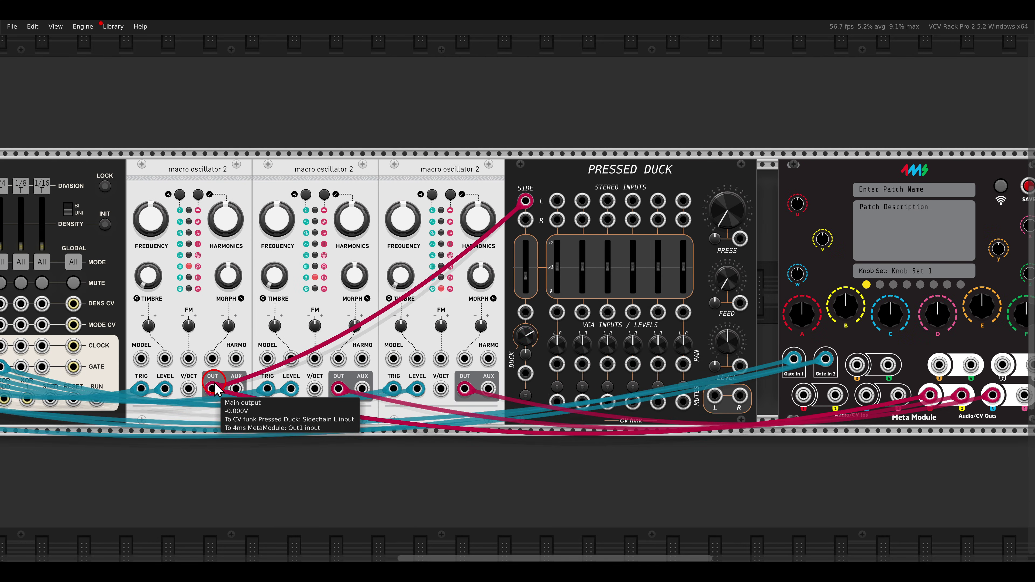
click(530, 245)
scroll(530, 245, up, 2)
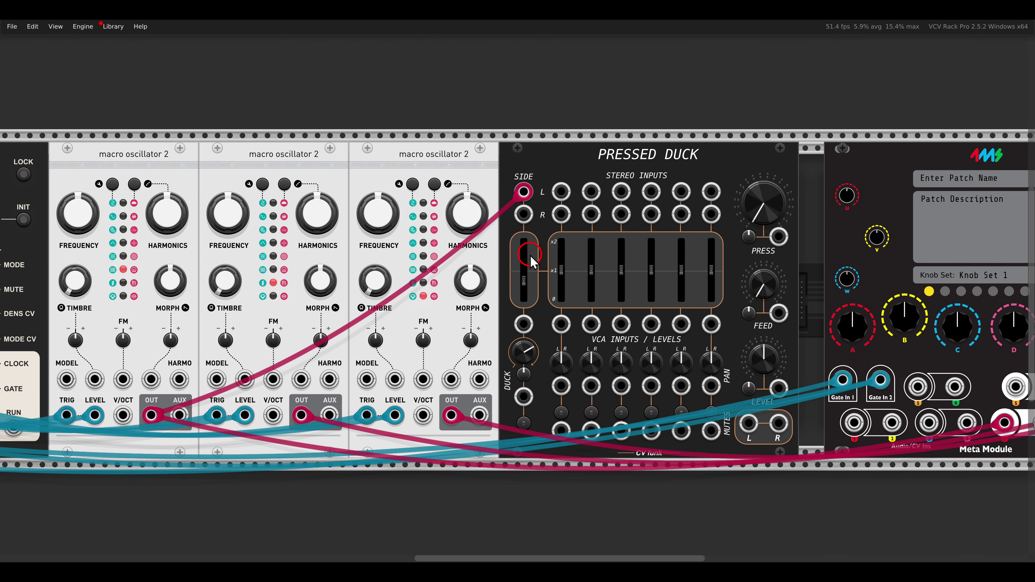
Configure Pressed Duck's sidechain with its level raised, duck amount lowered, channel muted and Muted Sidechain still Ducks enabled.
drag(531, 255, 523, 256)
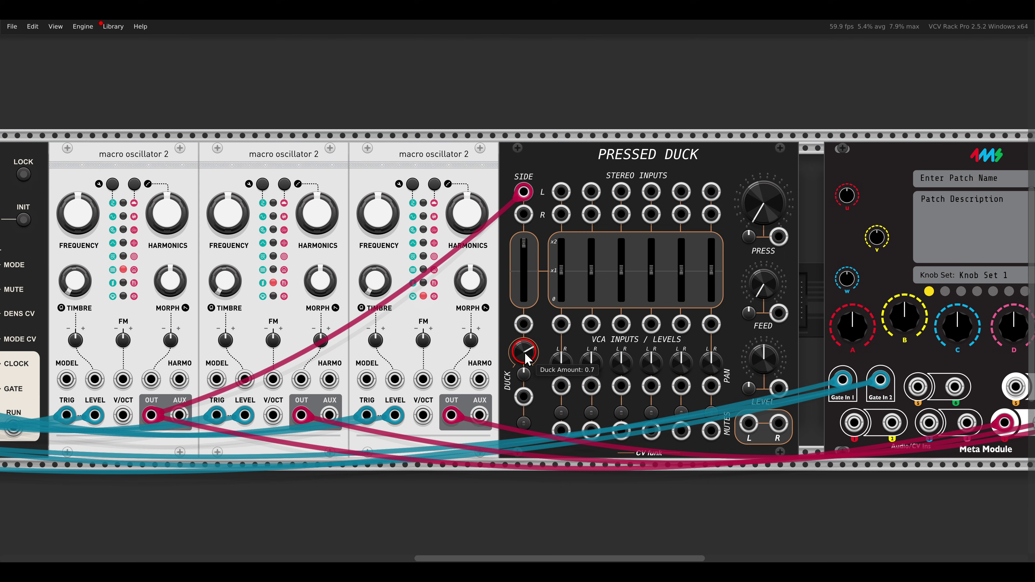
drag(525, 350, 553, 476)
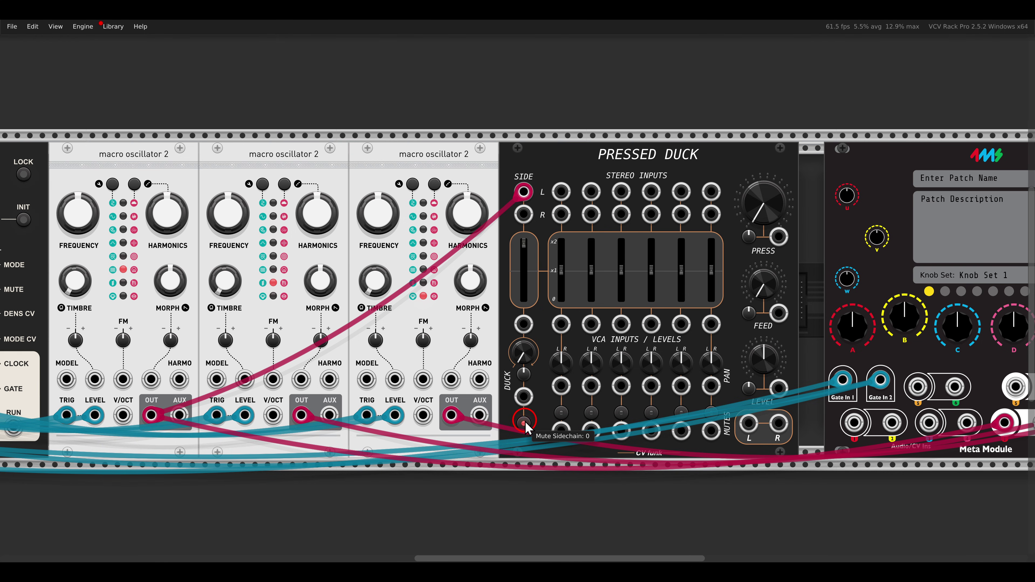
right_click(548, 165)
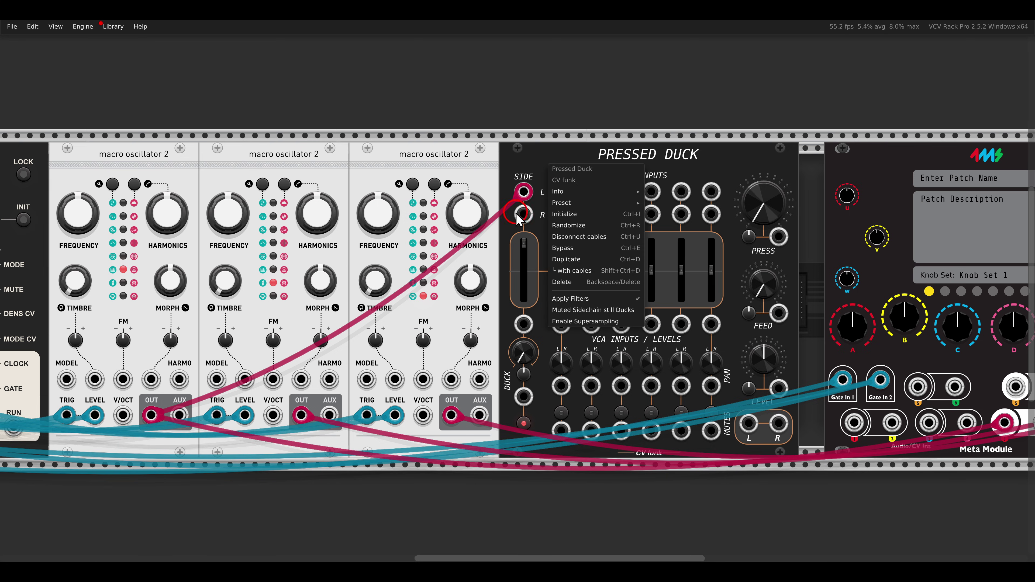
click(585, 310)
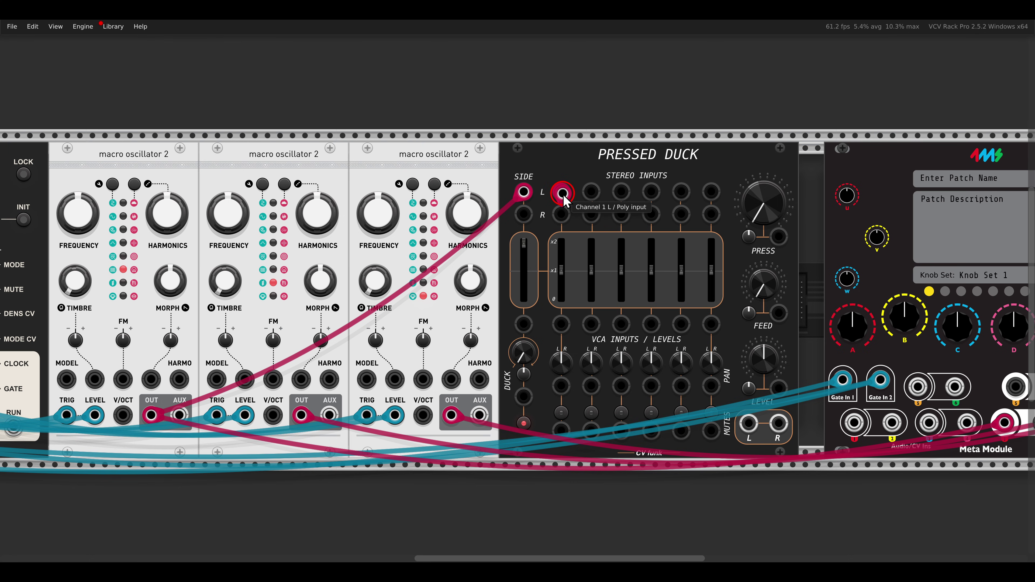
Patch the OUT jacks of the three Macro Oscillator 2 modules to Pressed Duck's left inputs on channels 1, 2 and 3.
drag(562, 192, 151, 415)
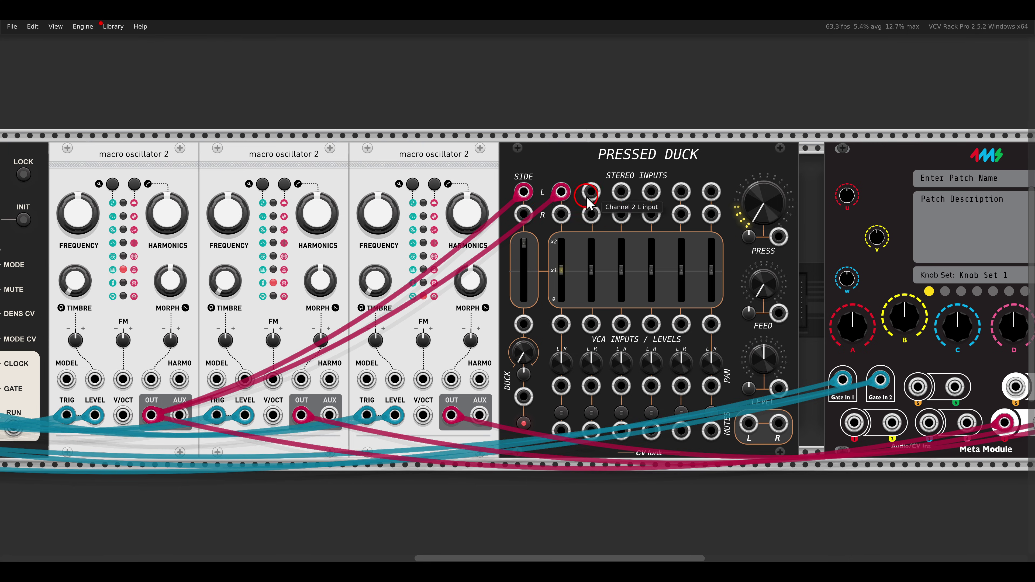
drag(590, 192, 300, 414)
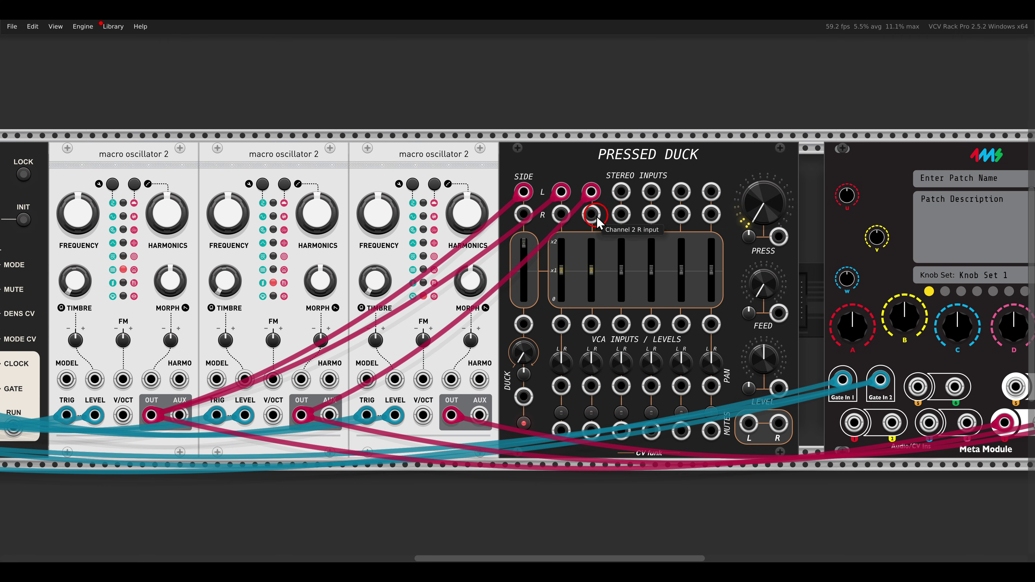
drag(620, 192, 451, 415)
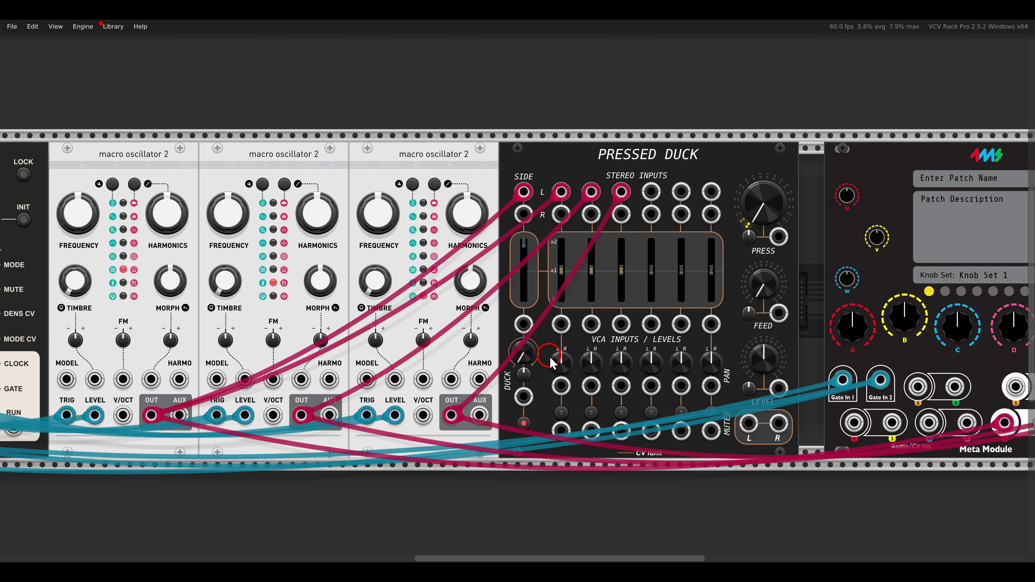
Patch Pressed Duck's L and R outputs to the MetaModule's audio outs 5 and 6 and to the Audio module's left and right inputs.
scroll(550, 362, right, 5)
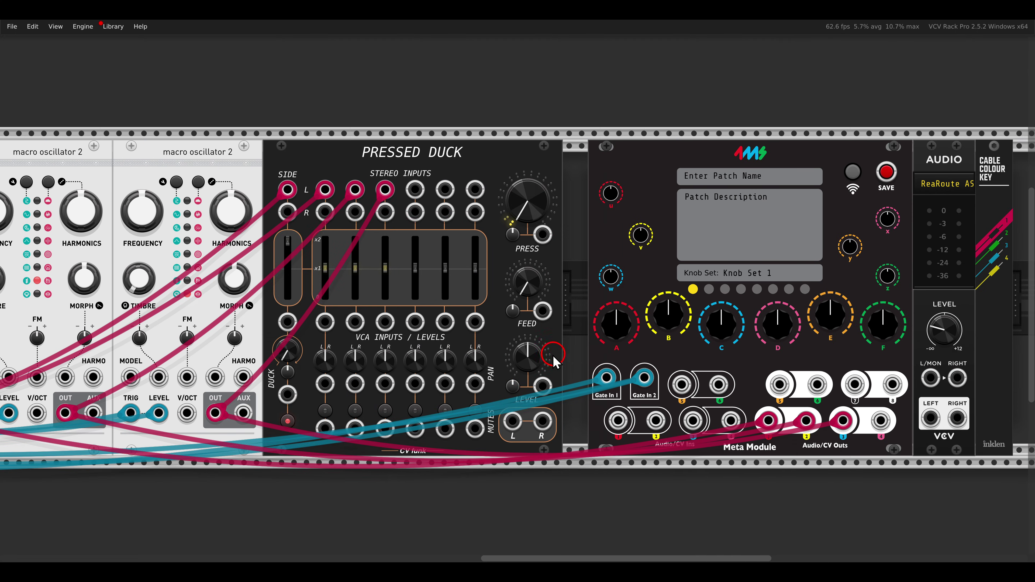
drag(512, 422, 554, 421)
scroll(930, 378, right, 1)
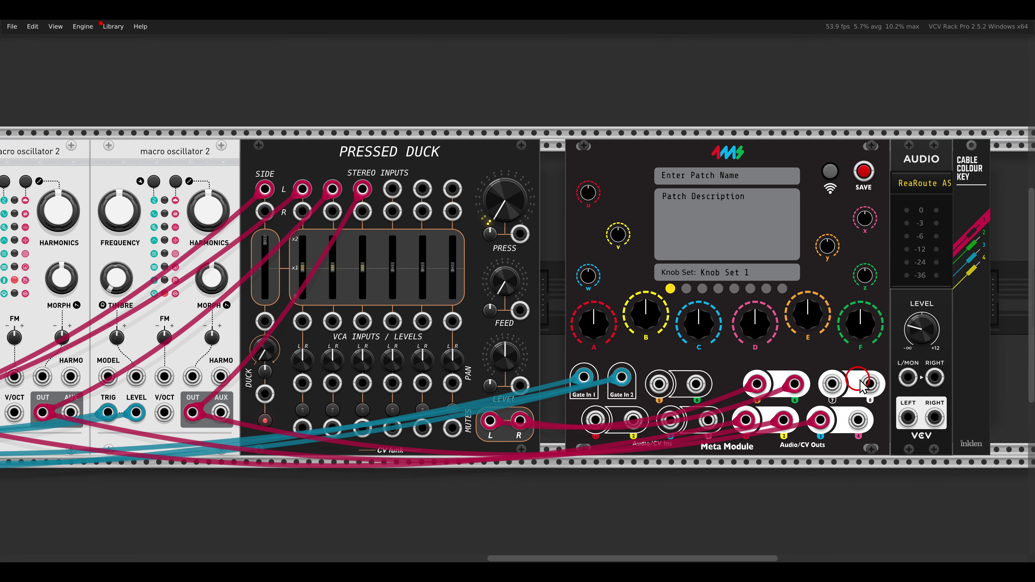
drag(908, 377, 489, 420)
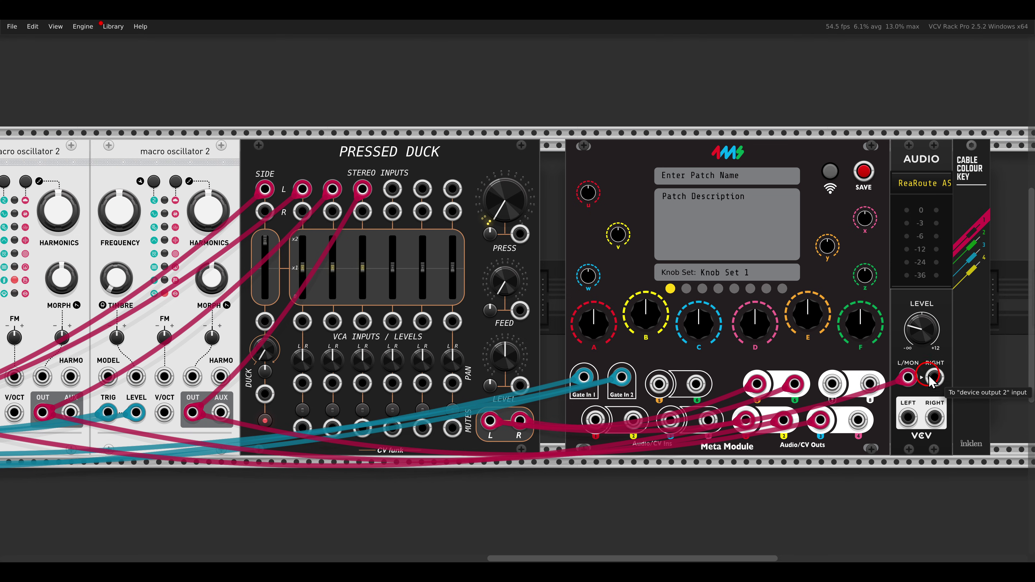
drag(935, 377, 524, 422)
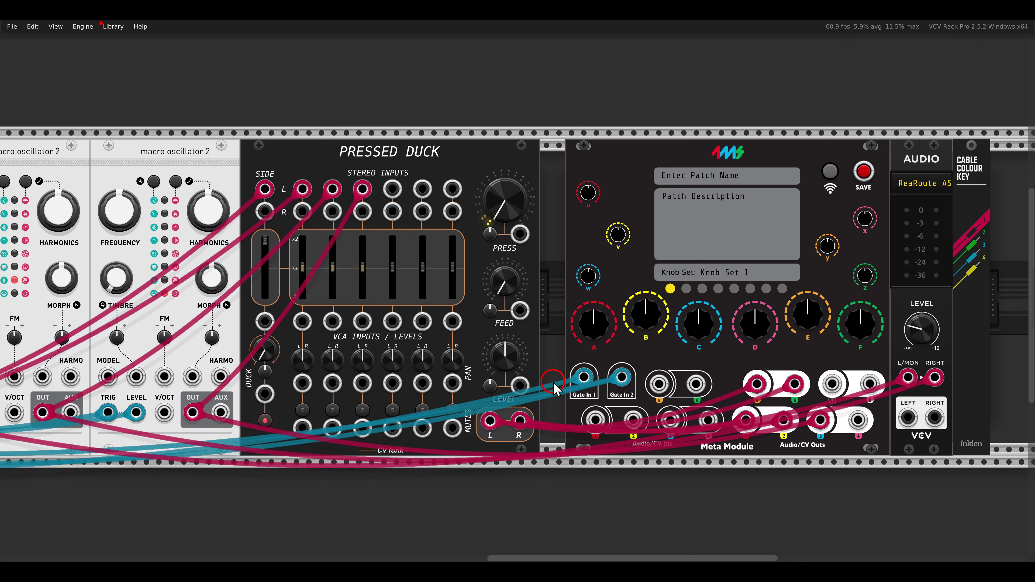
Set Rhythm Explorer's divisions 1, 2 and 4 to 1/16.
drag(404, 345, 788, 350)
drag(296, 295, 616, 303)
scroll(616, 305, left, 3)
scroll(619, 293, down, 1)
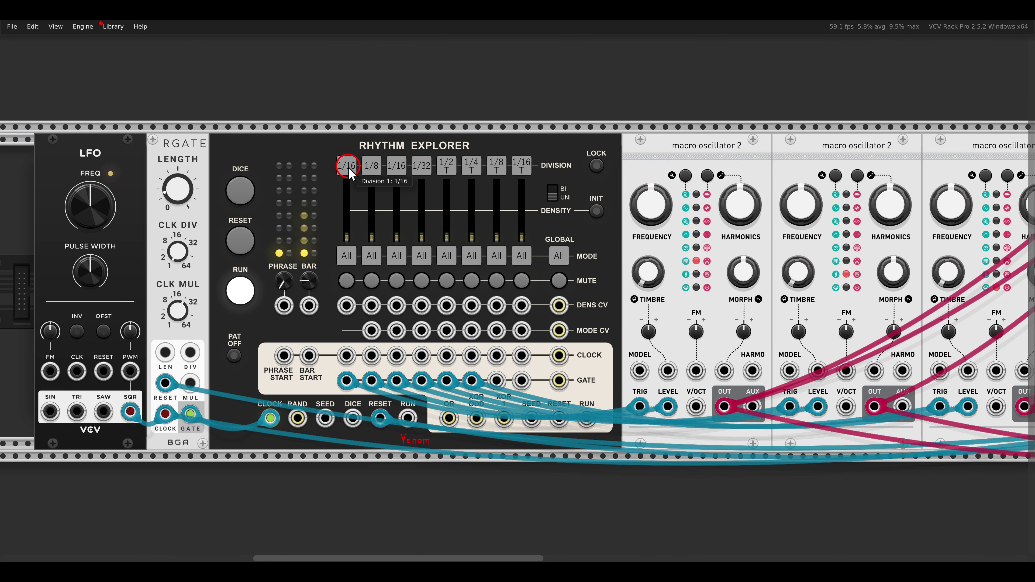
scroll(349, 174, up, 2)
scroll(350, 165, down, 1)
click(383, 154)
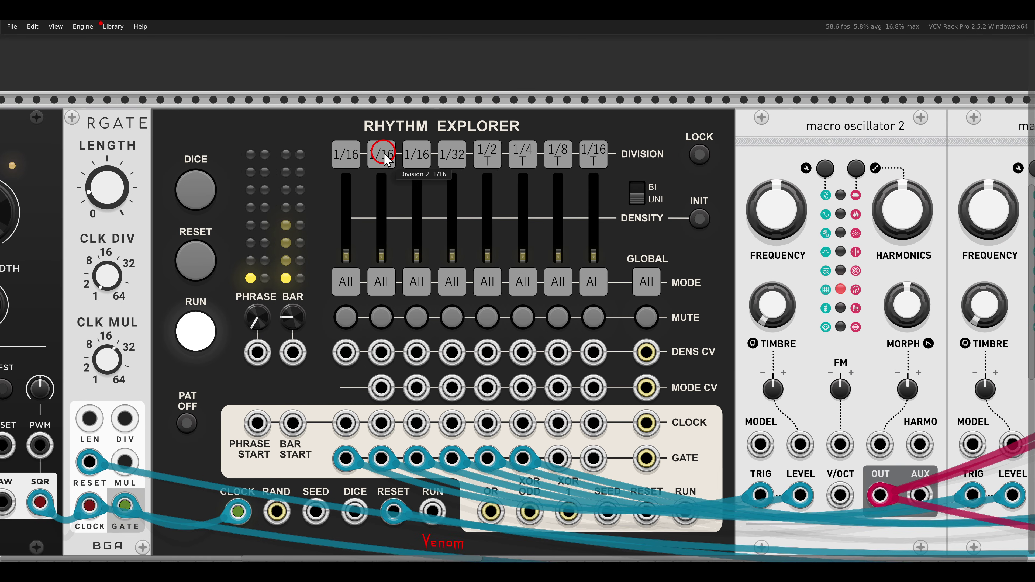
right_click(451, 154)
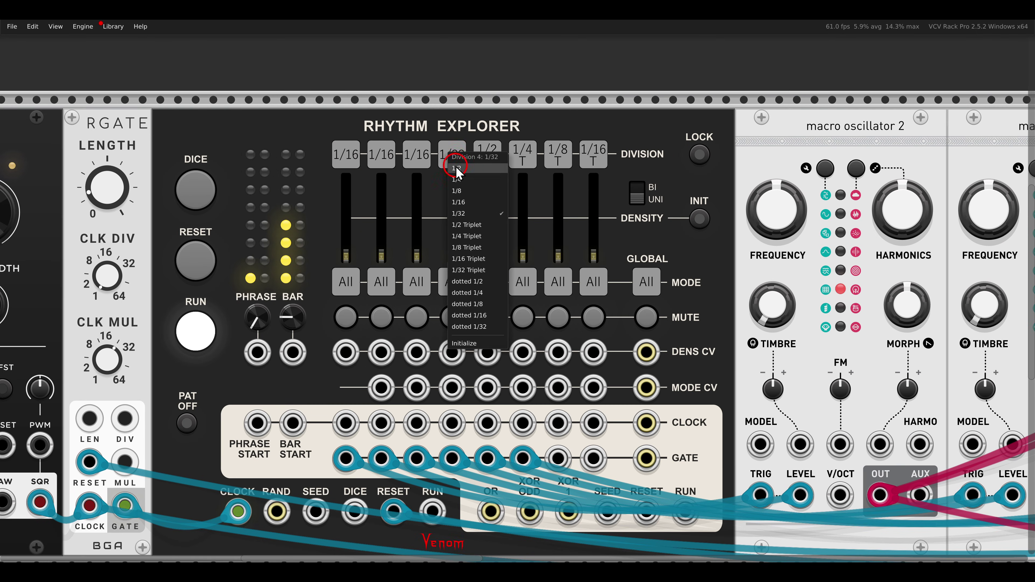
click(492, 203)
Set Rhythm Explorer's divisions 5, 6, 7 and 8 to 1/16.
right_click(489, 156)
click(526, 207)
right_click(525, 160)
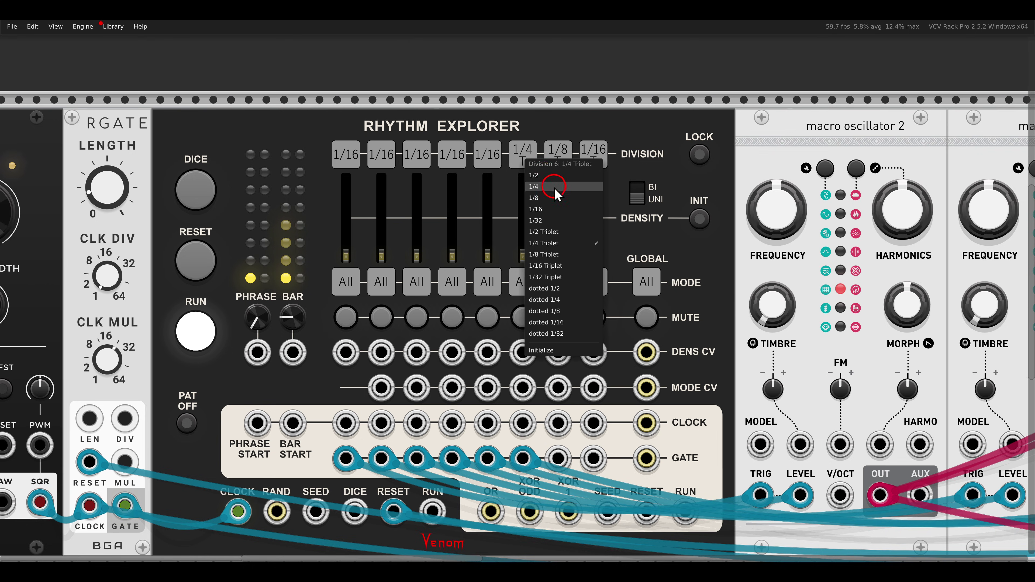
click(555, 209)
right_click(557, 155)
click(582, 200)
right_click(591, 156)
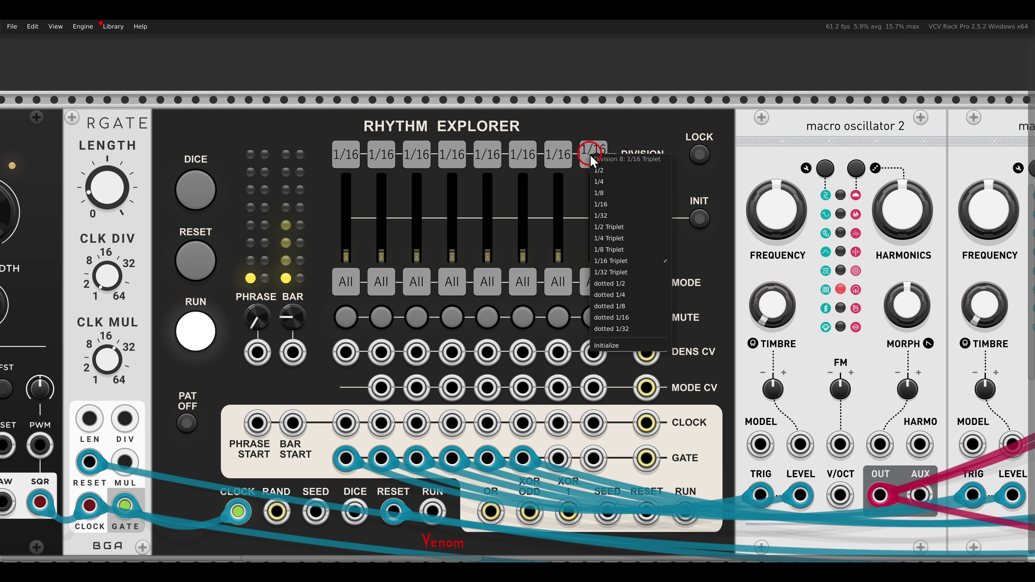
click(600, 204)
Patch Rhythm Explorer's GATE outputs 7 and 8 to unused outs on the MetaModule.
scroll(571, 204, down, 3)
scroll(558, 206, up, 2)
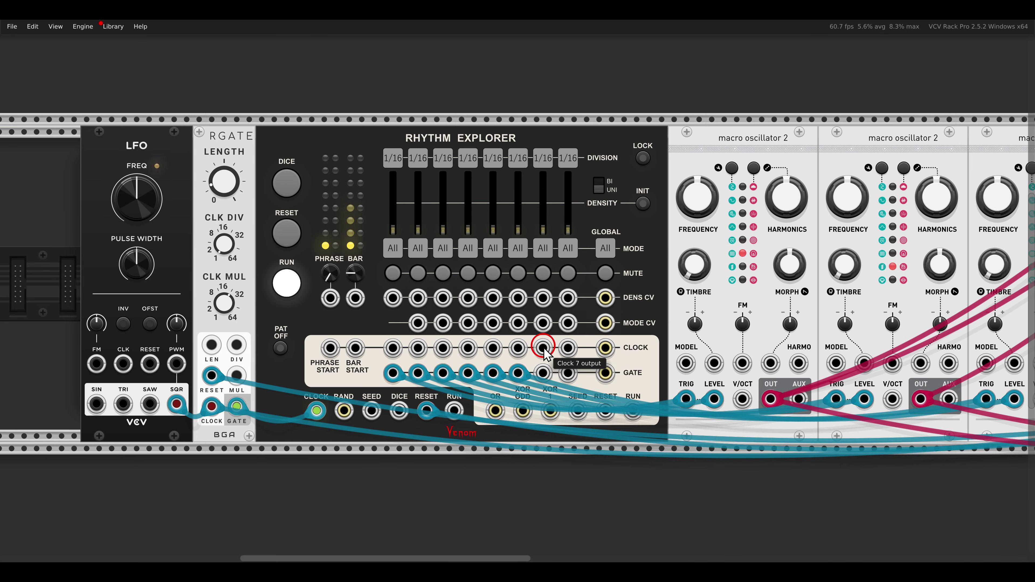
drag(609, 357, 292, 329)
scroll(324, 328, down, 1)
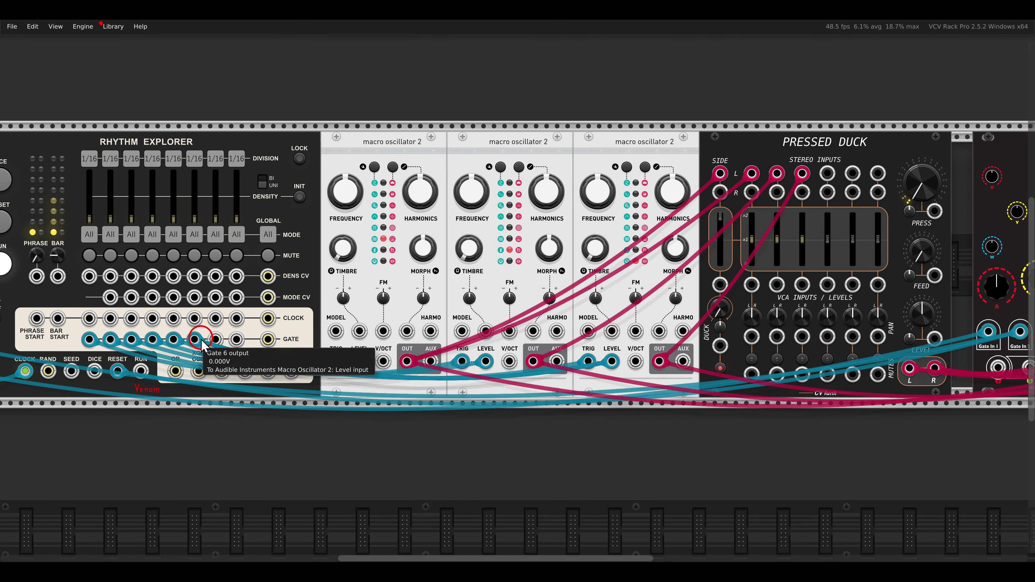
drag(215, 339, 951, 345)
scroll(216, 341, right, 5)
scroll(951, 344, left, 5)
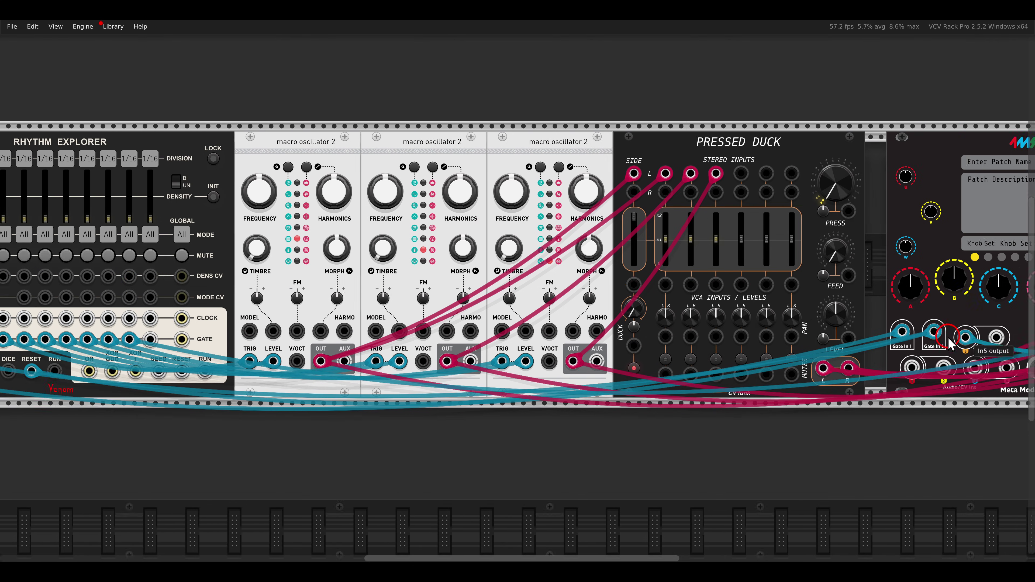
scroll(242, 342, right, 3)
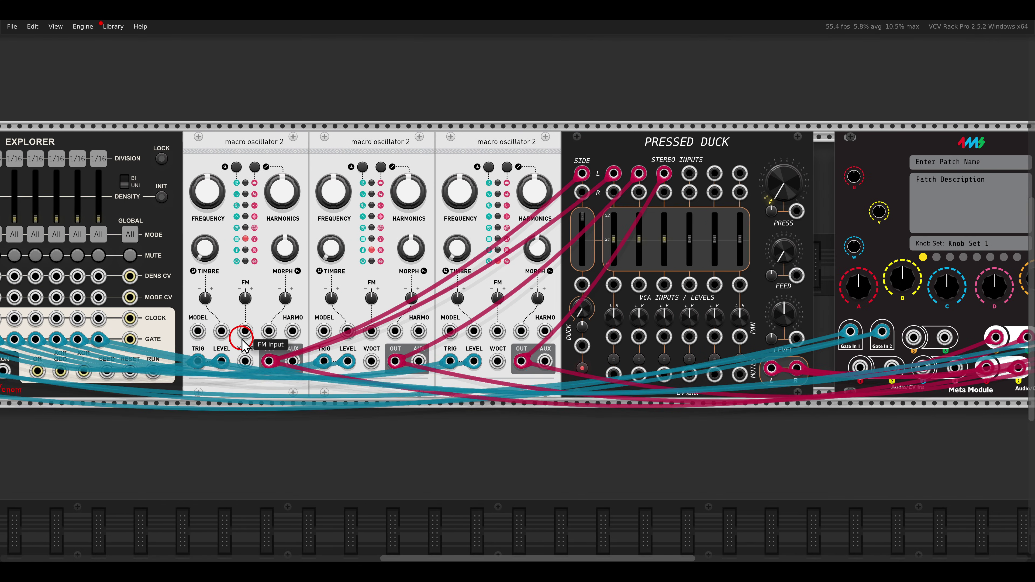
Raise the density of Rhythm Explorer's first channel to about half.
scroll(242, 342, left, 6)
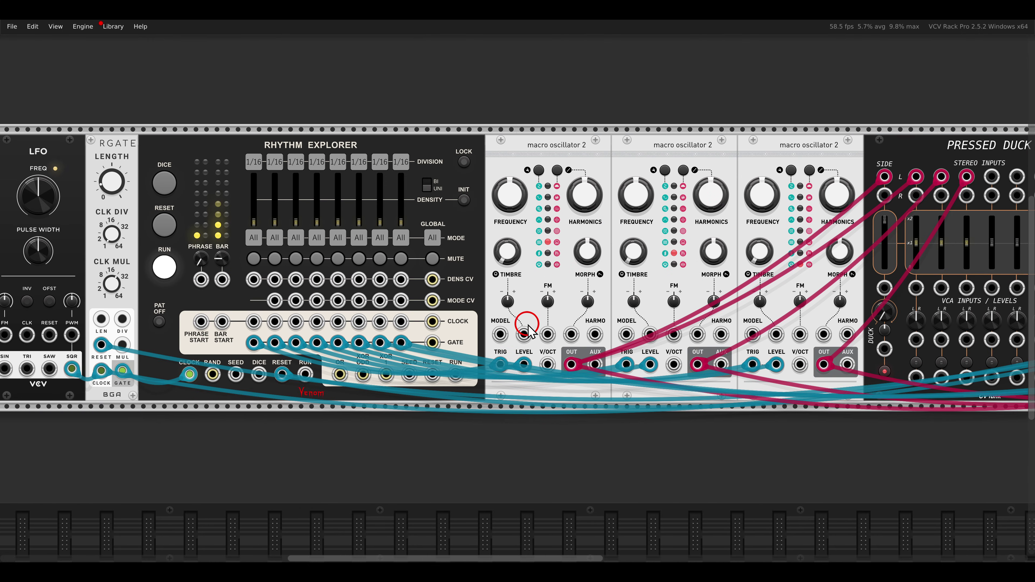
scroll(327, 273, up, 2)
scroll(309, 261, up, 1)
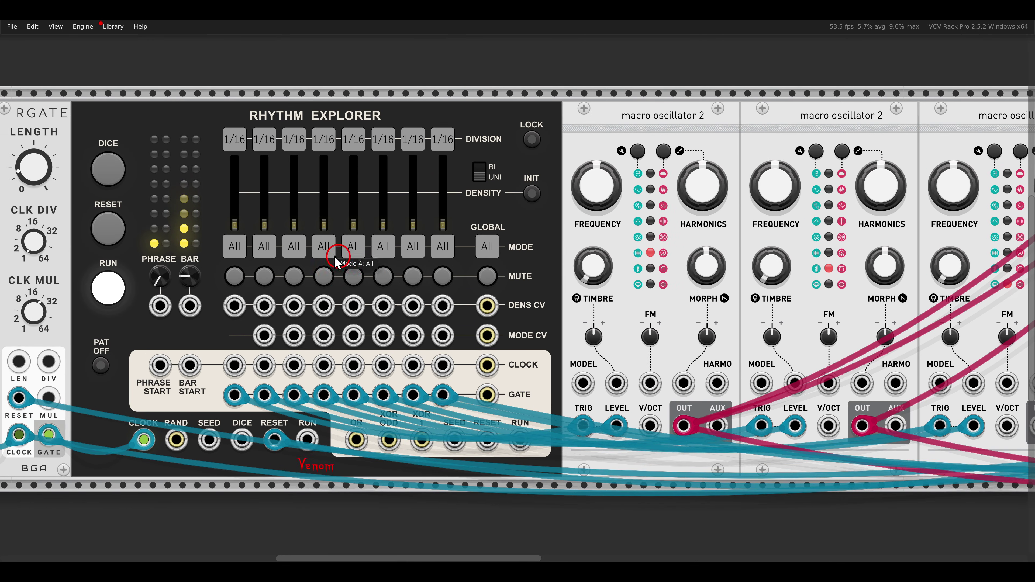
drag(237, 225, 239, 176)
Increase Pressed Duck's Press and Feed and raise its master volume to about 1.55.
scroll(723, 300, right, 15)
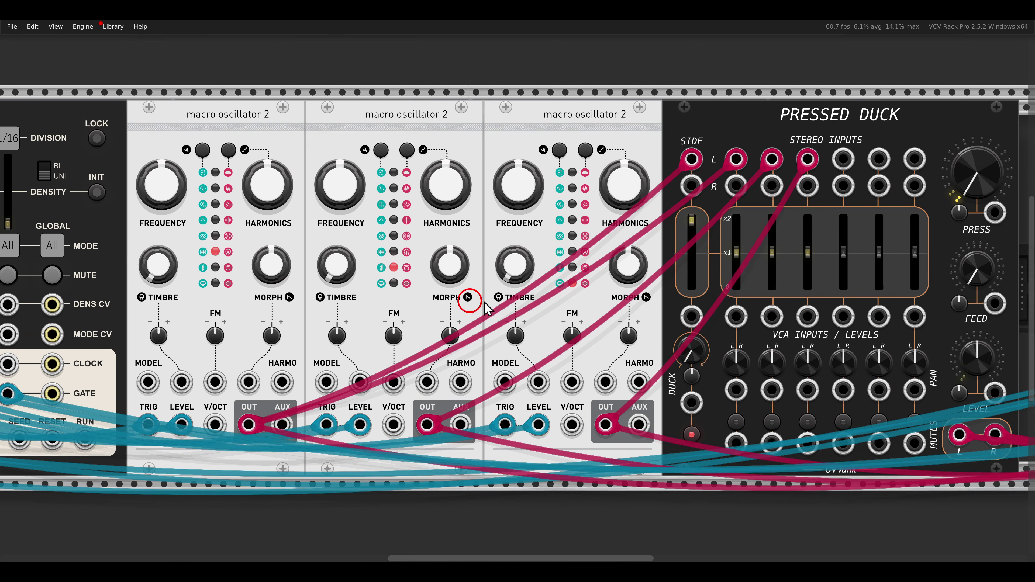
drag(758, 181, 733, 116)
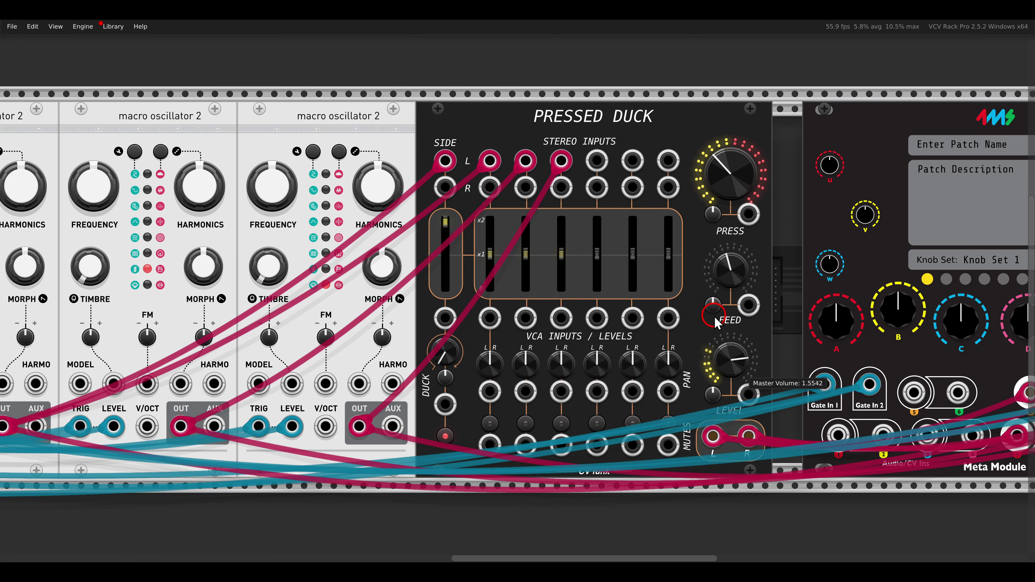
Shape the bass drum on the first Macro Oscillator 2 by lowering Frequency and Morph and raising Timbre and Harmonics.
scroll(491, 301, left, 10)
scroll(491, 302, left, 5)
scroll(491, 301, up, 1)
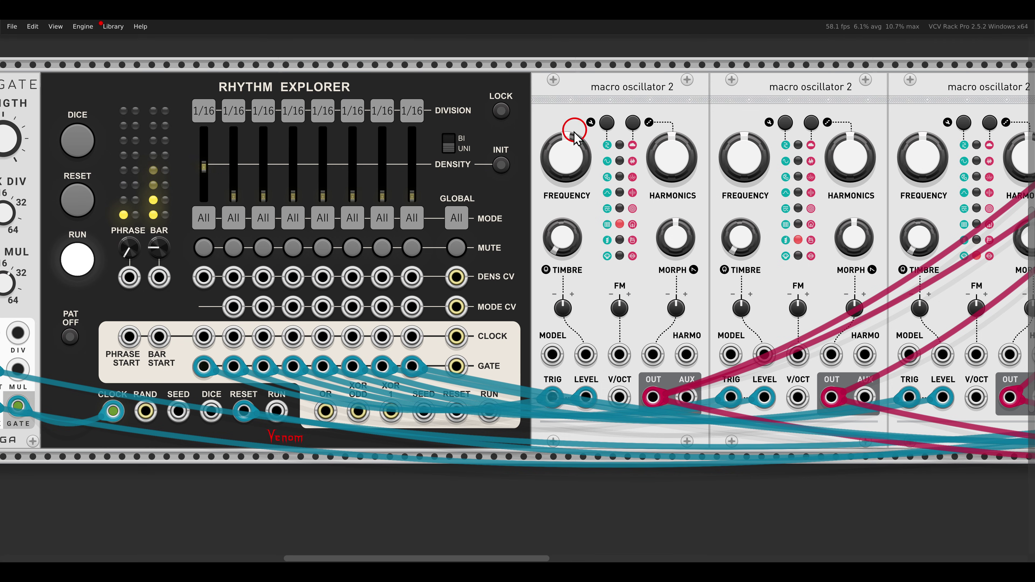
drag(575, 136, 553, 172)
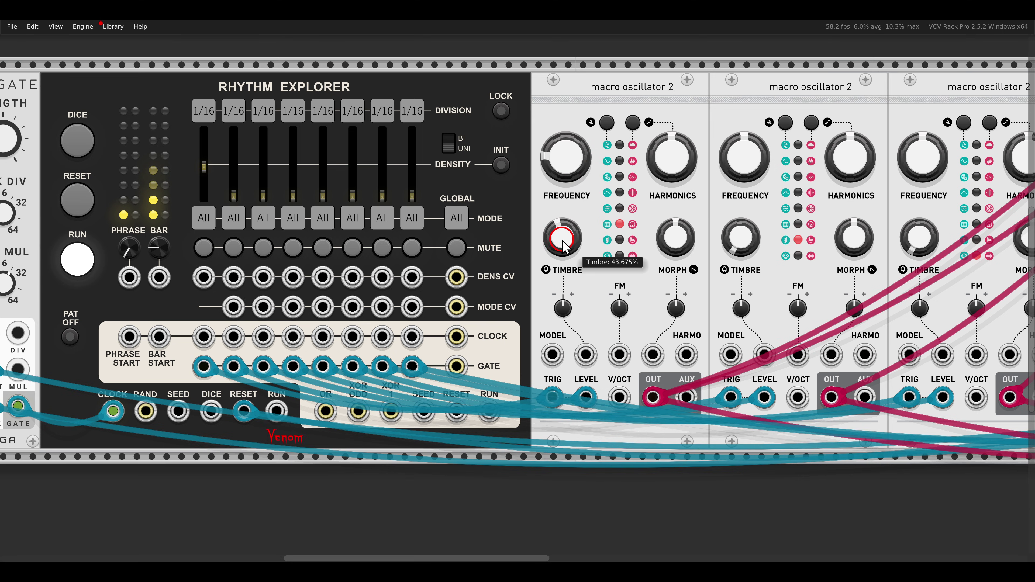
drag(564, 244, 563, 231)
drag(668, 247, 670, 262)
drag(668, 174, 651, 143)
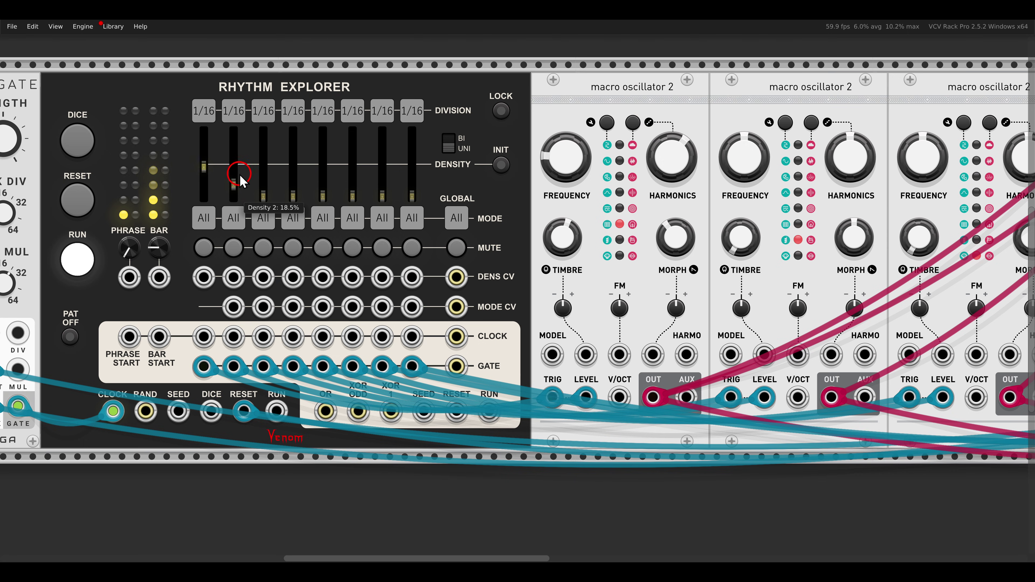
Raise Rhythm Explorer's density 2 and set density 3 to 31.5%.
drag(242, 171, 242, 163)
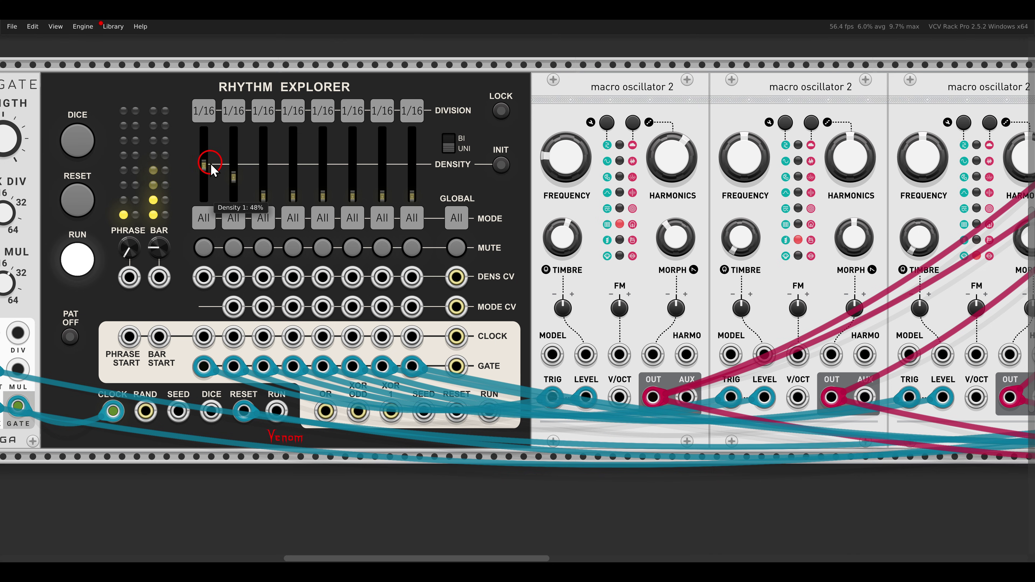
drag(266, 190, 270, 163)
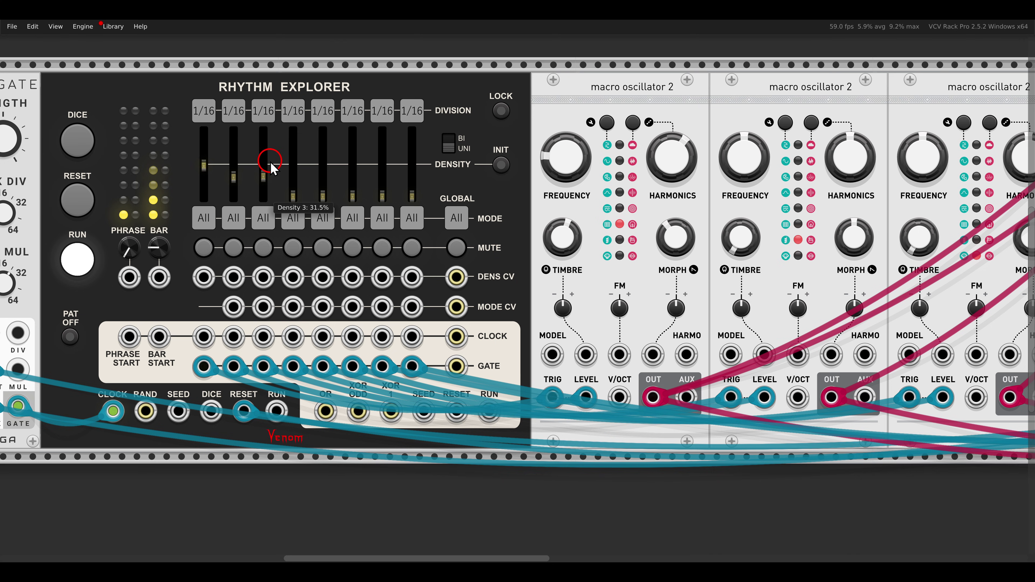
Shape the drum sound on the second Macro Oscillator 2 by raising Timbre and lowering Morph and Harmonics.
drag(850, 235, 837, 282)
drag(733, 157, 737, 161)
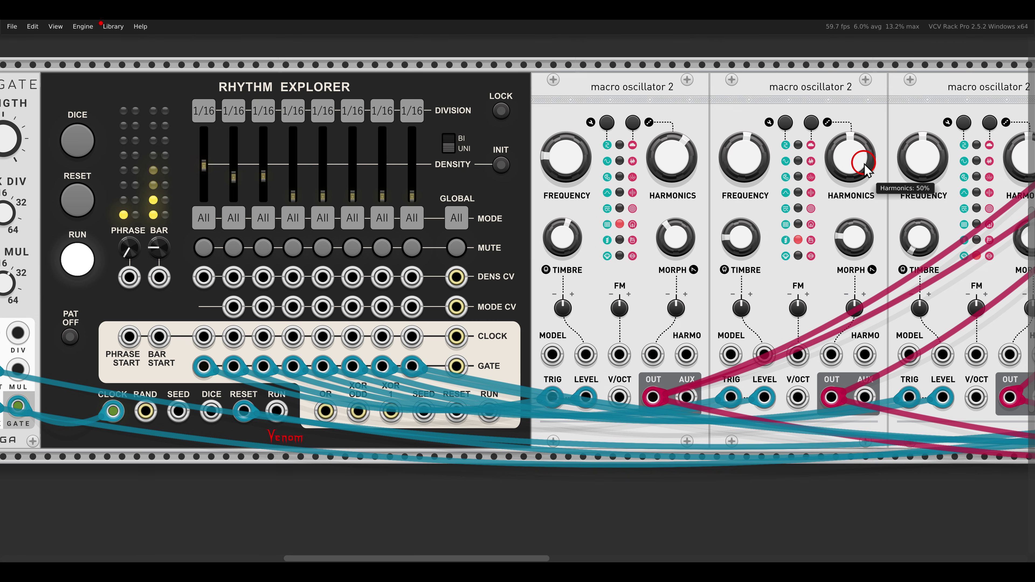
drag(864, 167, 856, 184)
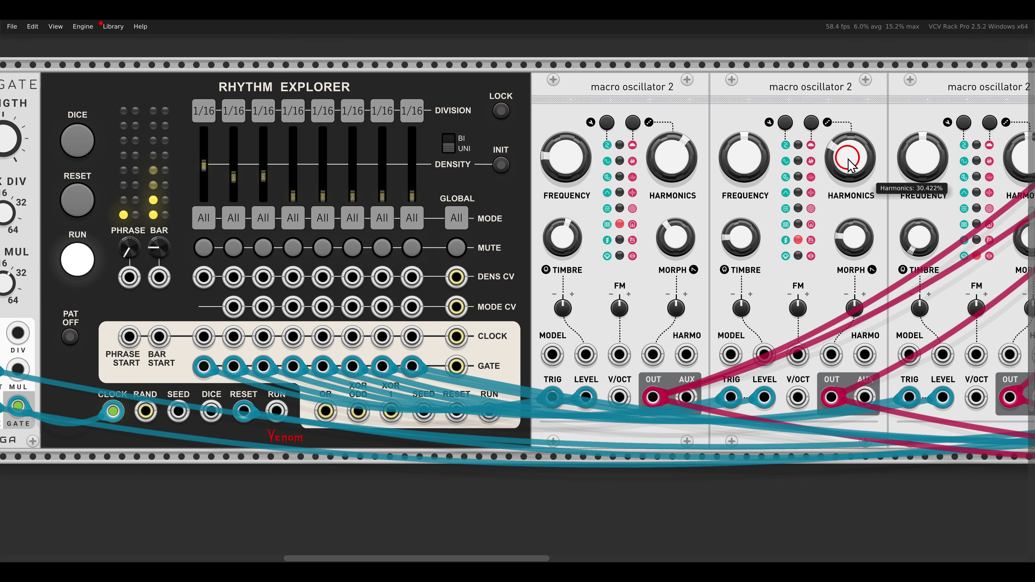
drag(848, 158, 845, 174)
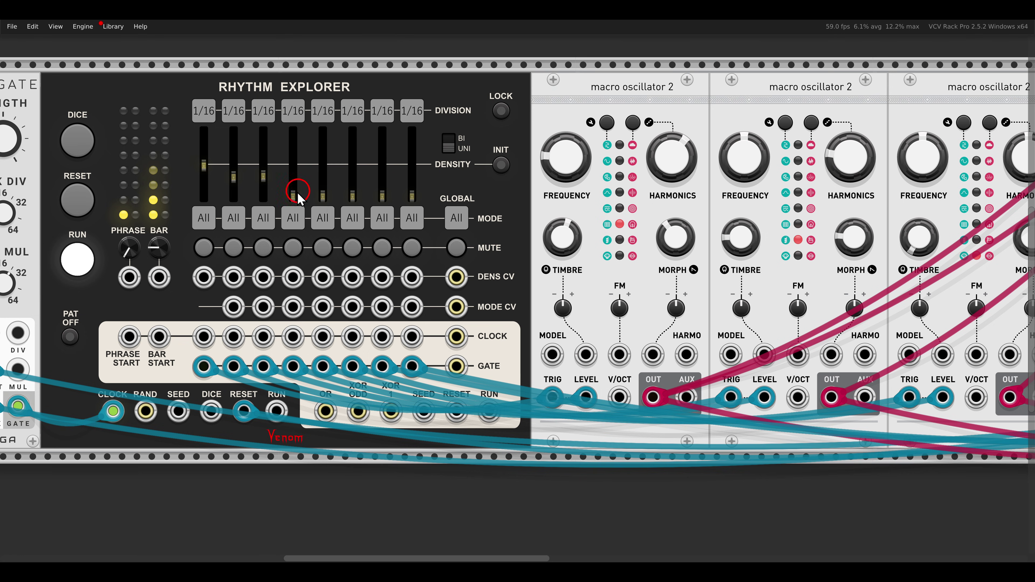
Raise Rhythm Explorer's densities 4, 5 and 6 and shape the third Macro Oscillator 2 by raising Timbre and lowering Morph.
drag(268, 175, 325, 122)
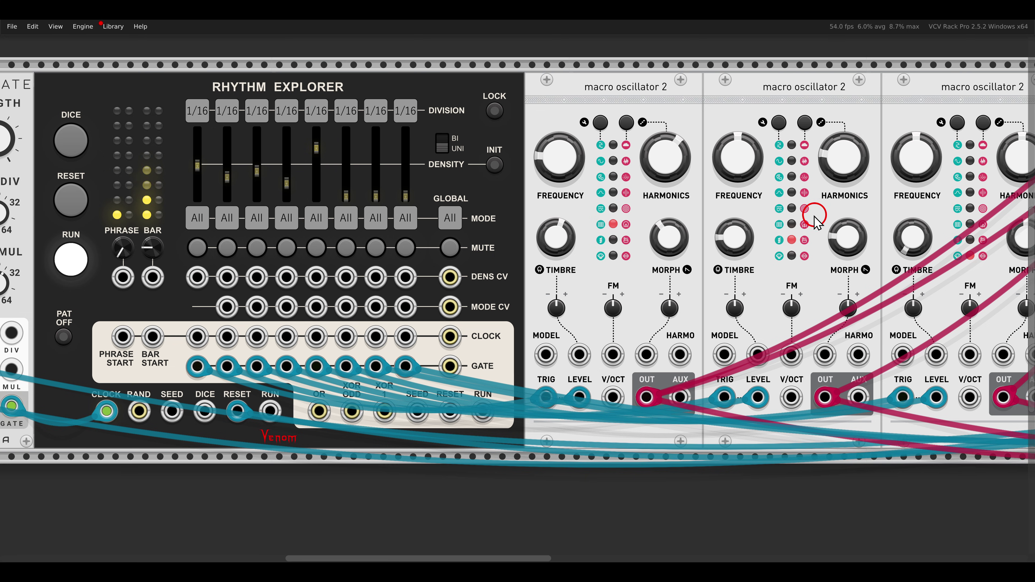
scroll(813, 215, right, 3)
drag(801, 157, 798, 122)
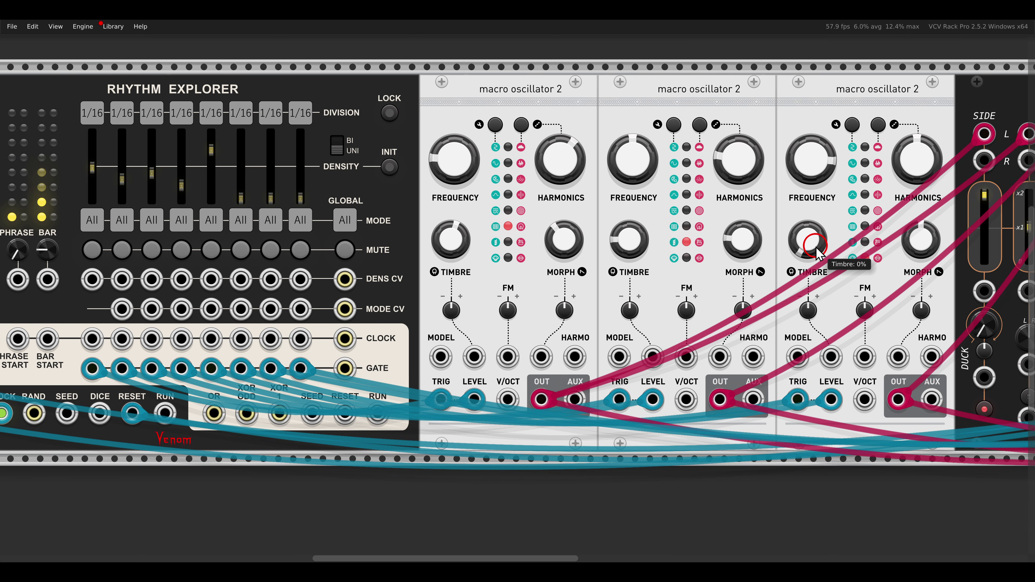
drag(807, 234, 810, 142)
drag(917, 158, 914, 96)
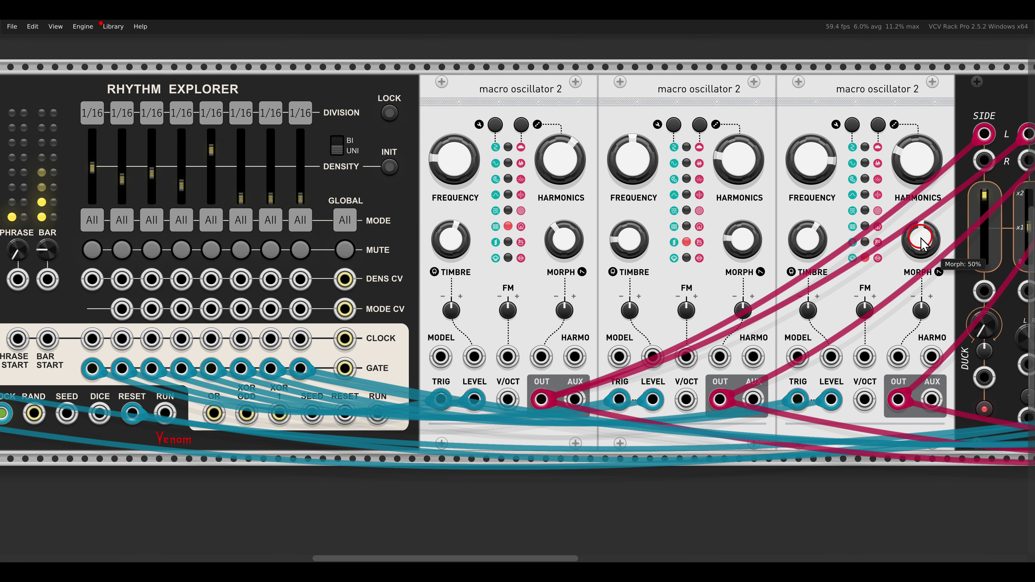
drag(920, 240, 922, 281)
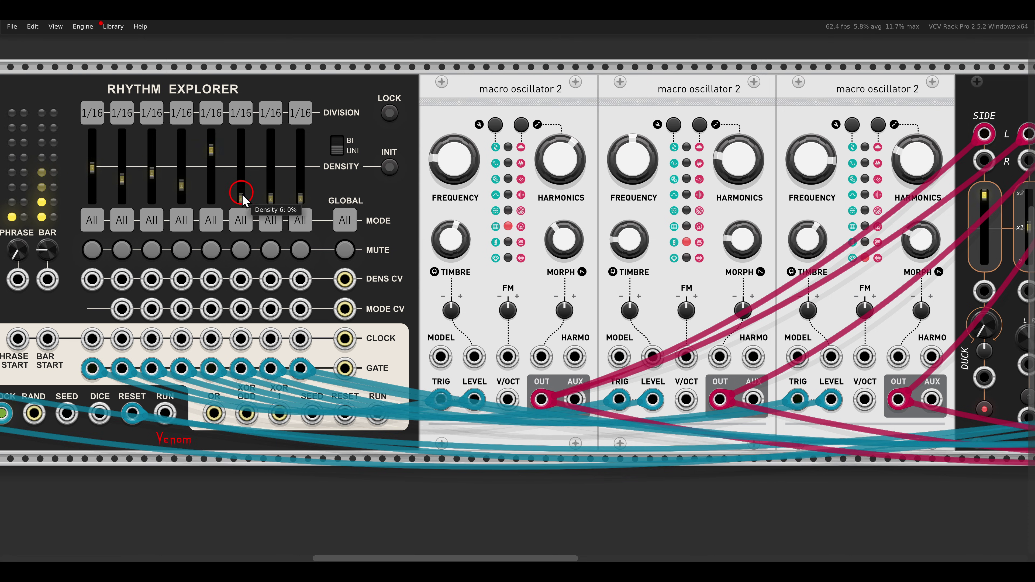
drag(242, 196, 246, 158)
Raise Pressed Duck's Press, set its feedback to about 7.52, lower its master level and try a different Duck amount.
scroll(287, 163, down, 3)
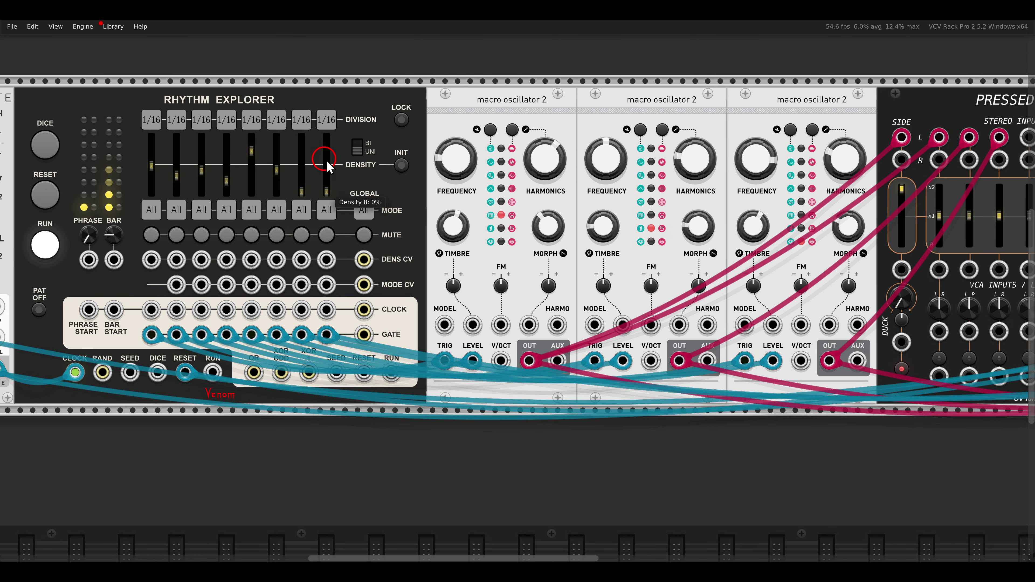
drag(733, 175, 356, 152)
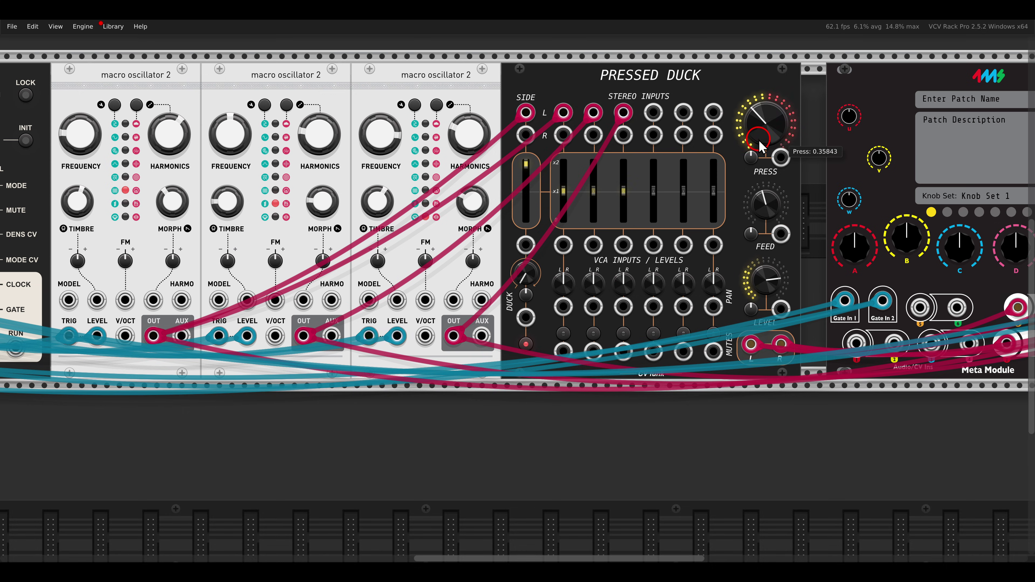
drag(759, 139, 747, 101)
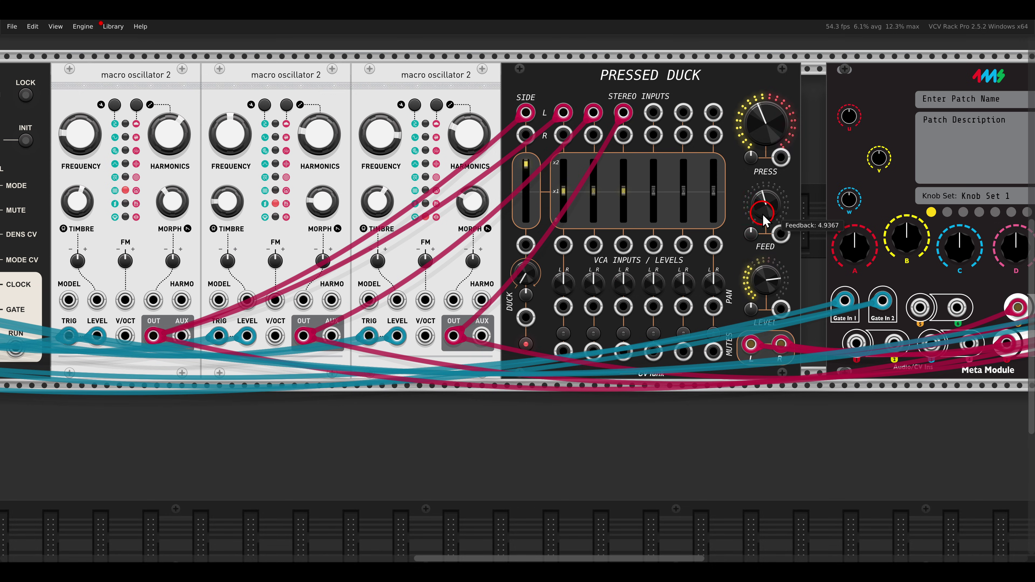
drag(764, 221, 749, 167)
drag(767, 281, 765, 314)
drag(529, 272, 535, 280)
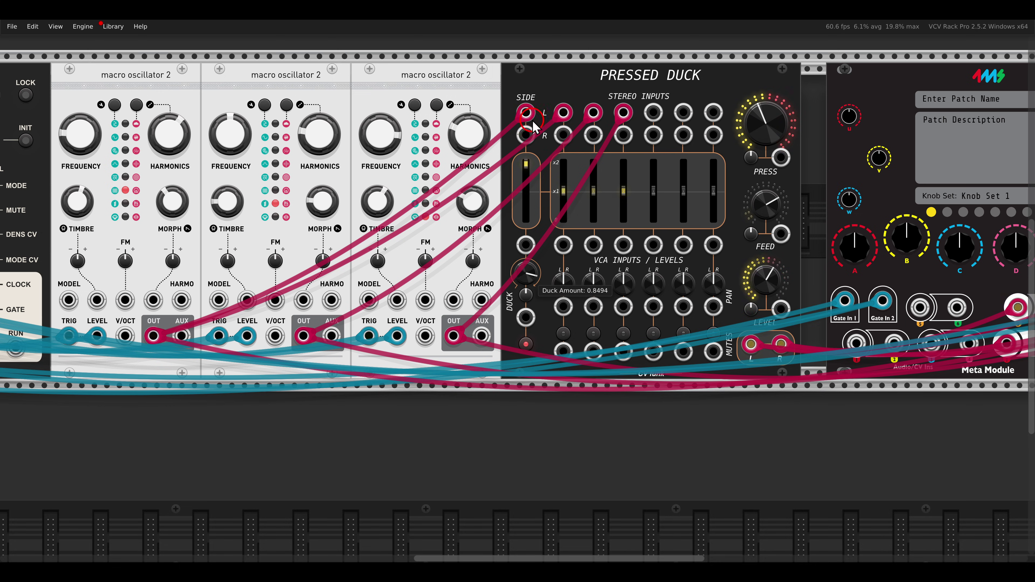
drag(533, 127, 535, 105)
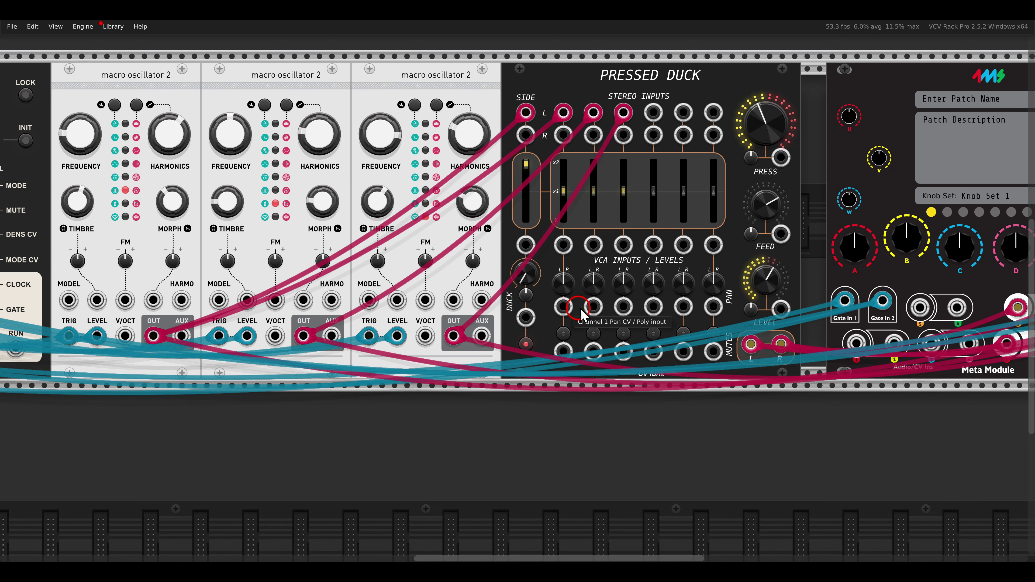
mouse_move(766, 215)
mouse_down()
mouse_move(761, 192)
mouse_move(767, 208)
mouse_up()
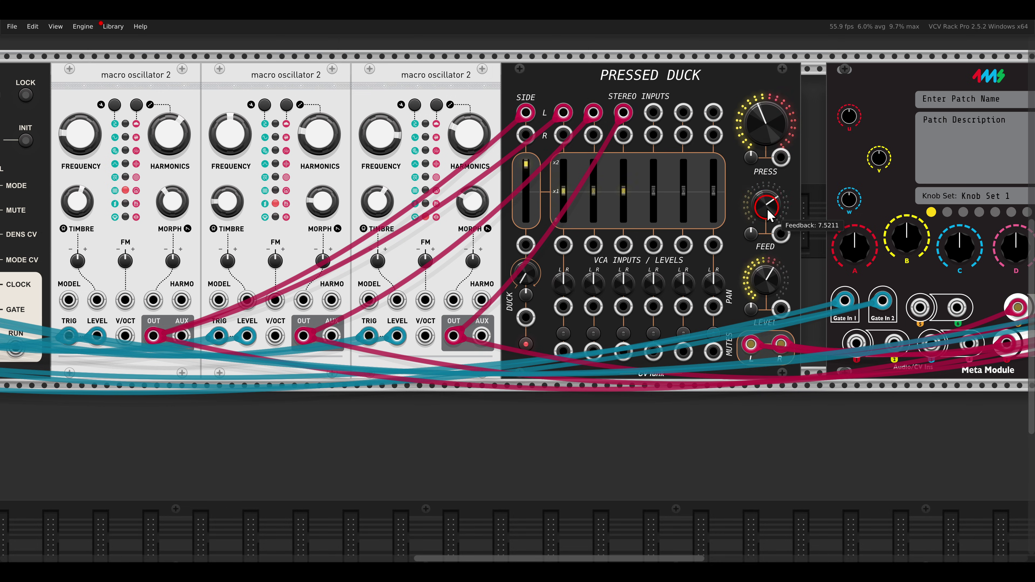
Try Rhythm Explorer's Bar count at 1 and at its maximum, restore it, and raise the Phrase count.
drag(241, 197, 597, 199)
drag(437, 208, 658, 208)
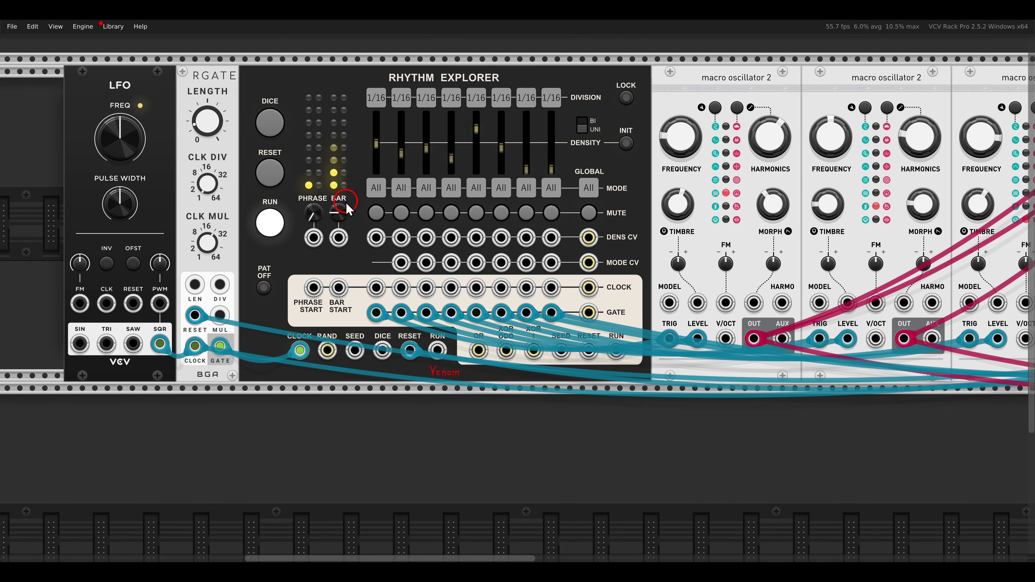
scroll(349, 203, up, 2)
drag(440, 160, 478, 198)
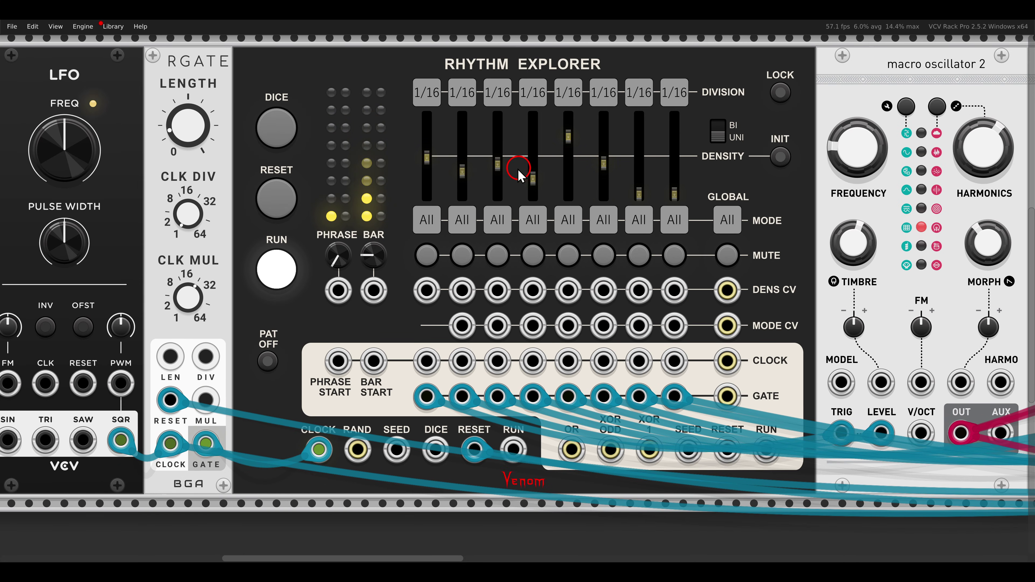
drag(305, 218, 399, 275)
drag(371, 248, 374, 261)
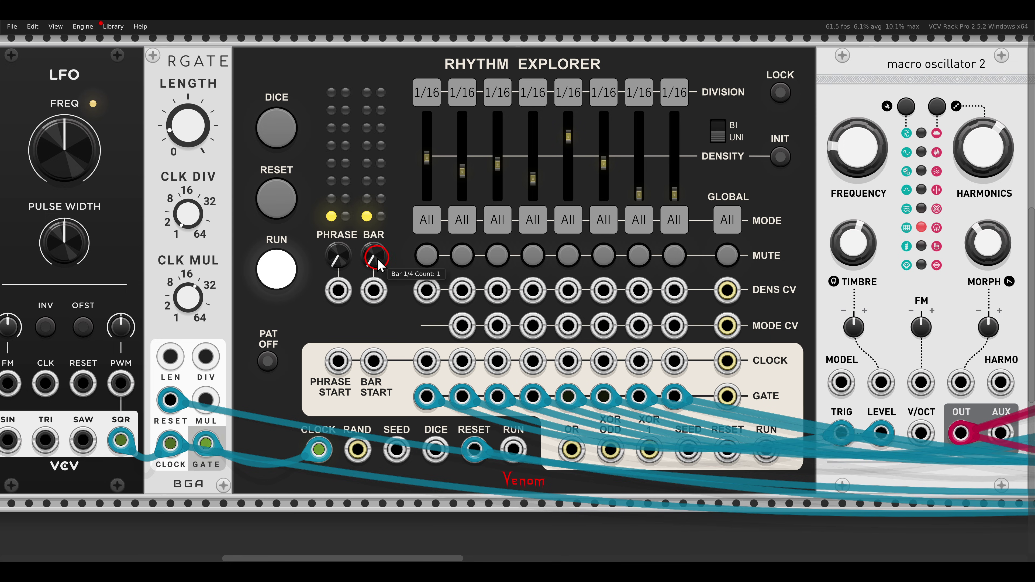
drag(378, 265, 378, 58)
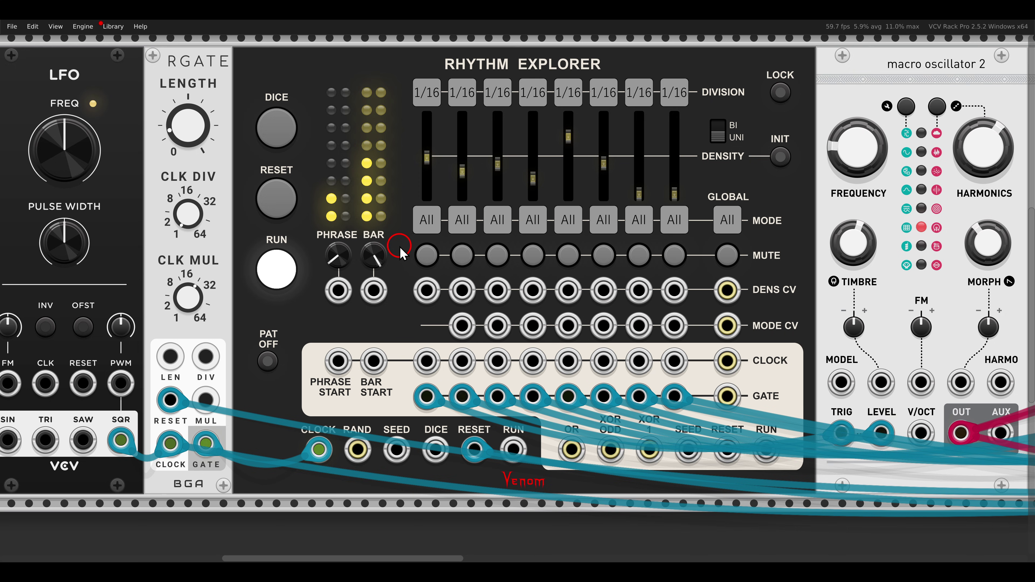
drag(373, 254, 390, 391)
Move Rhythm Explorer and its clock modules away from the oscillators and add a Poly S&H ASR module beside Rhythm Explorer.
scroll(446, 338, down, 4)
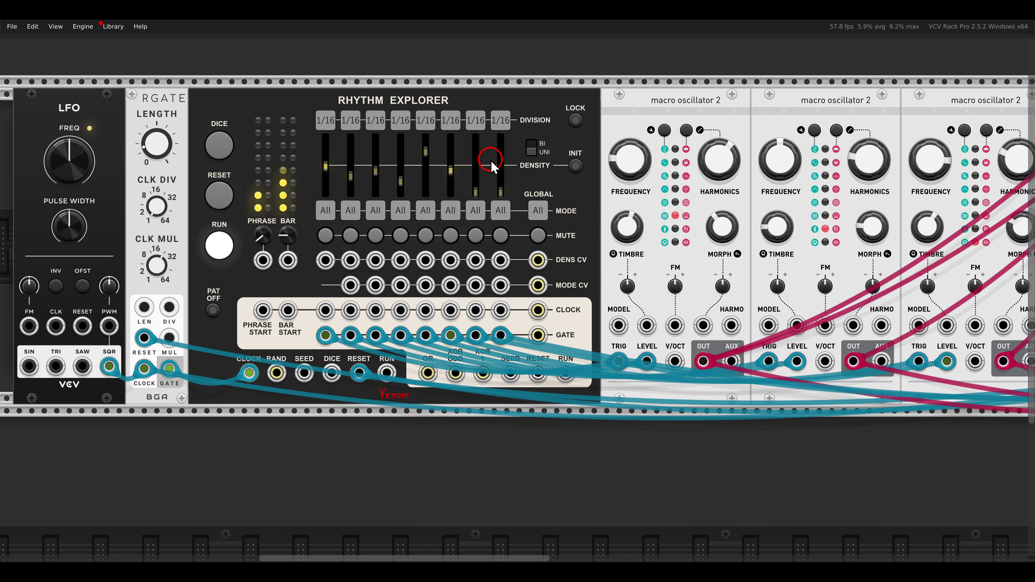
drag(531, 108, 307, 108)
right_click(420, 142)
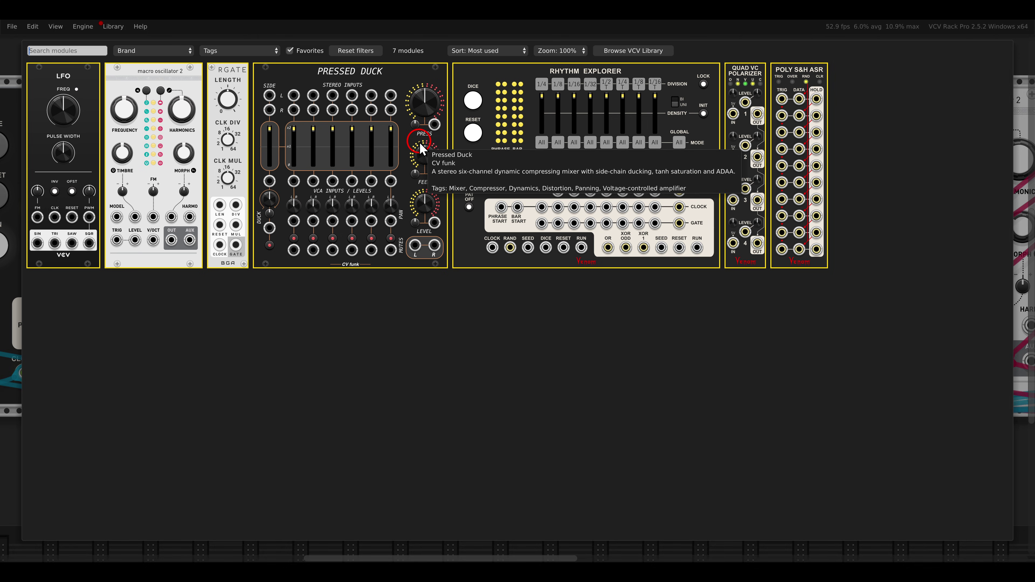
drag(784, 71, 403, 179)
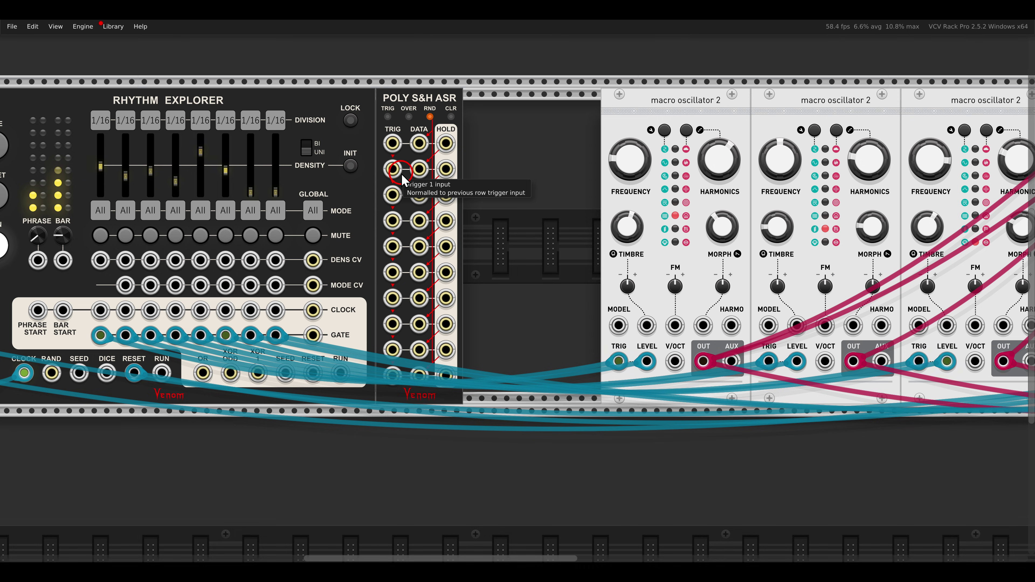
Trigger Poly S&H ASR from gate 1, patch its first two hold outputs to the first oscillator's Timbre and Morph inputs, and adjust the modulation amounts.
drag(392, 143, 101, 334)
drag(446, 143, 446, 168)
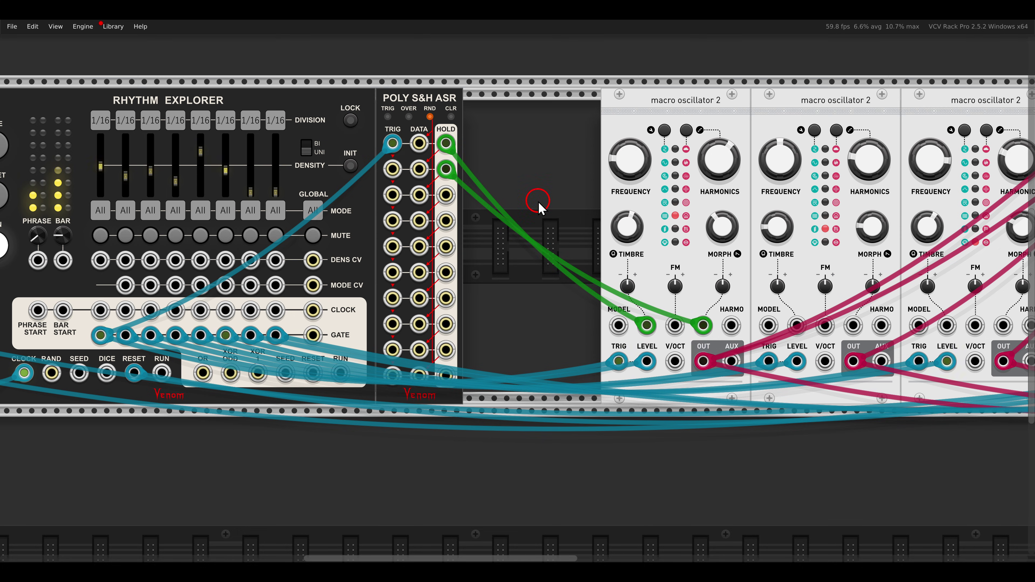
mouse_move(619, 225)
mouse_down()
mouse_move(617, 192)
mouse_move(620, 224)
mouse_up()
drag(721, 227, 700, 233)
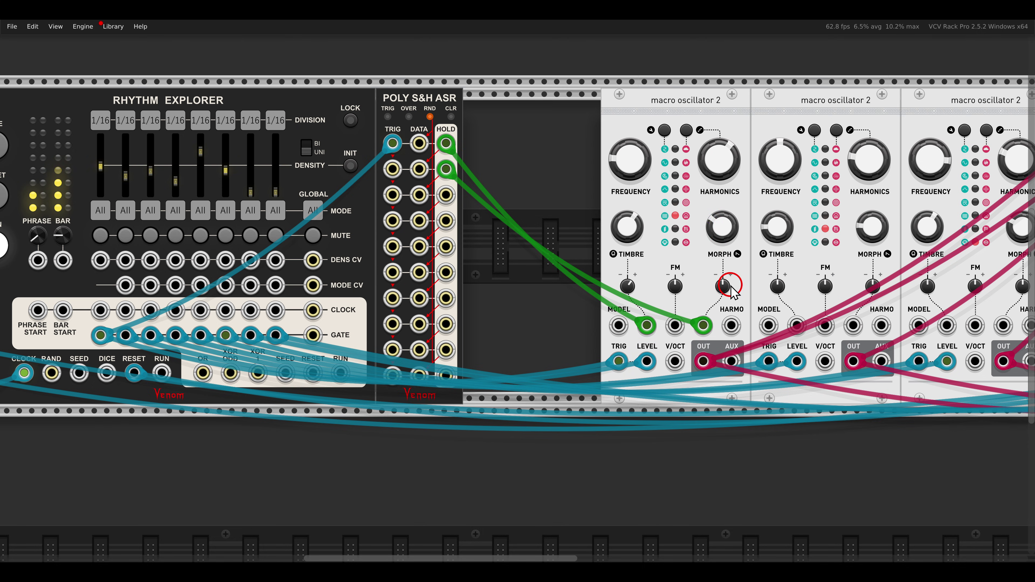
drag(722, 286, 701, 240)
drag(728, 157, 710, 170)
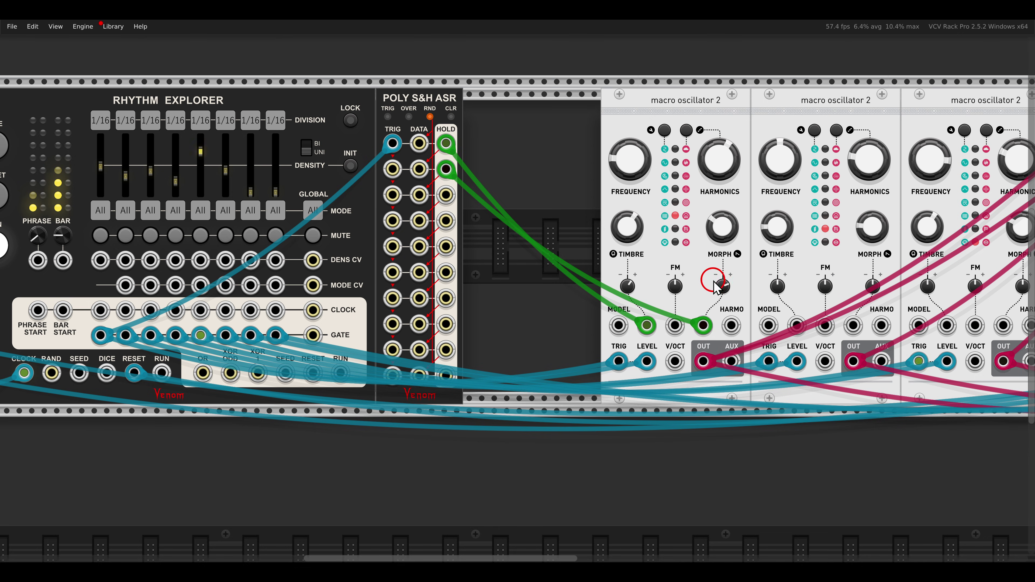
drag(713, 301, 750, 341)
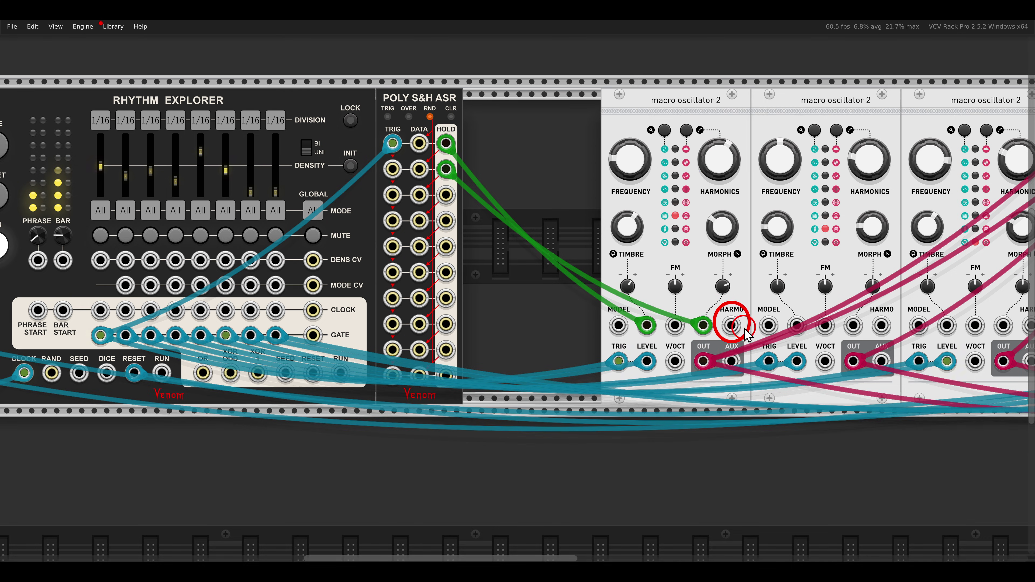
Add a Quad VC Polarizer, route the third hold output through channel 1 to the first oscillator's Harmonics input, and raise Level 1.
right_click(562, 223)
drag(745, 79, 493, 113)
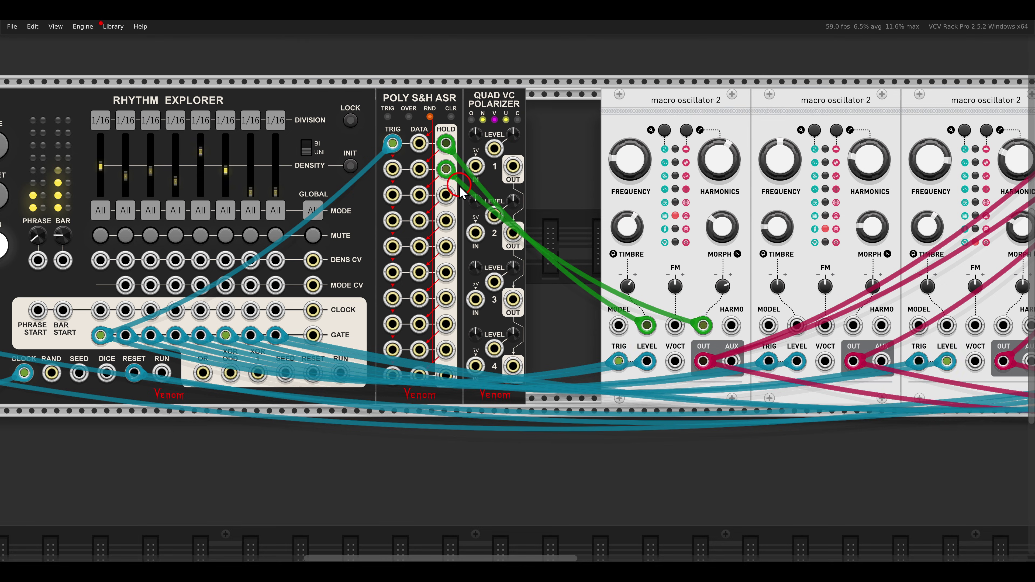
drag(448, 193, 731, 325)
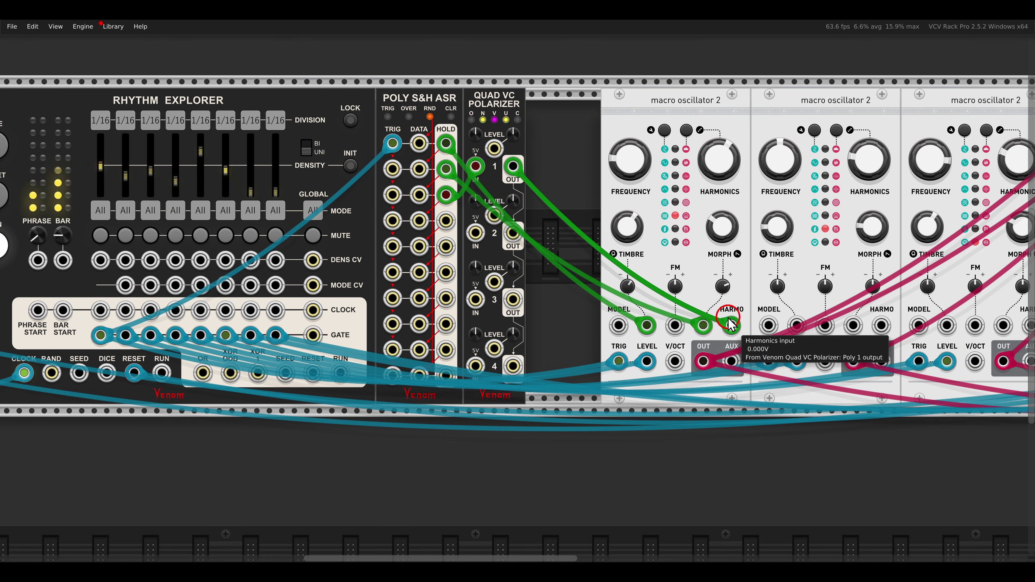
click(475, 134)
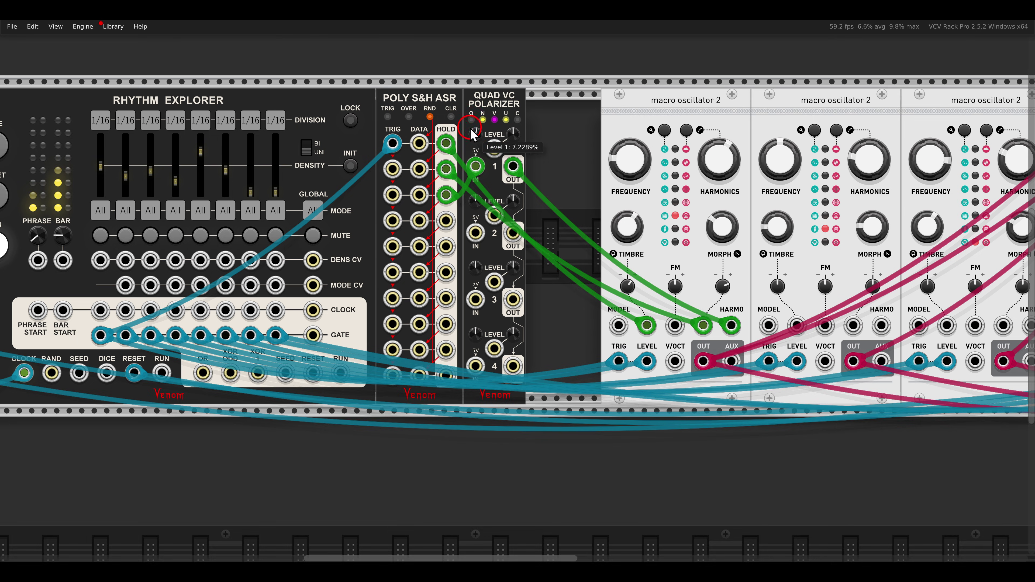
drag(473, 134, 452, 91)
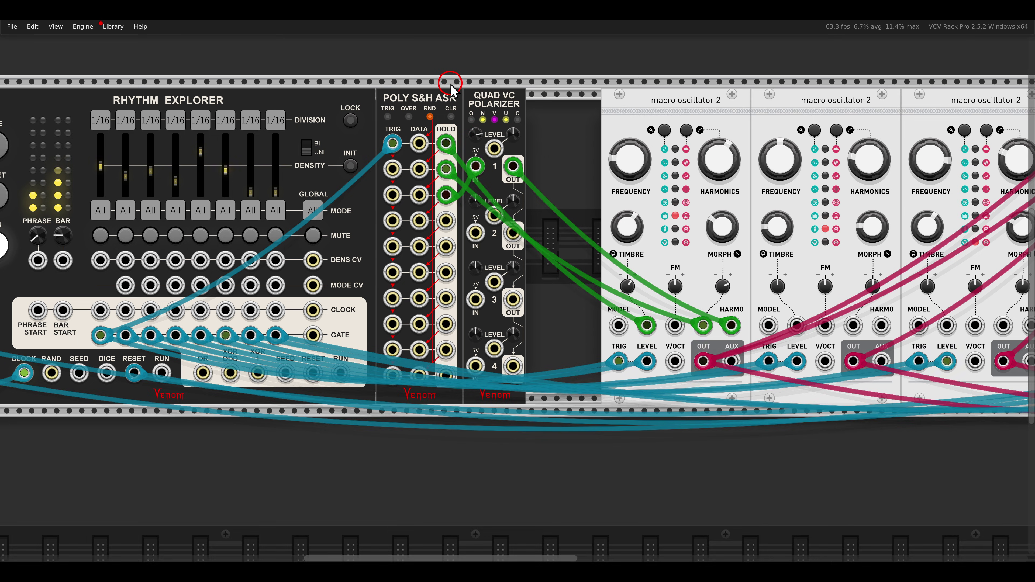
Sample three more random values from gate 3 to modulate the second oscillator's Timbre, Morph and, through polarizer channel 2, Harmonics.
drag(392, 220, 152, 333)
key(4)
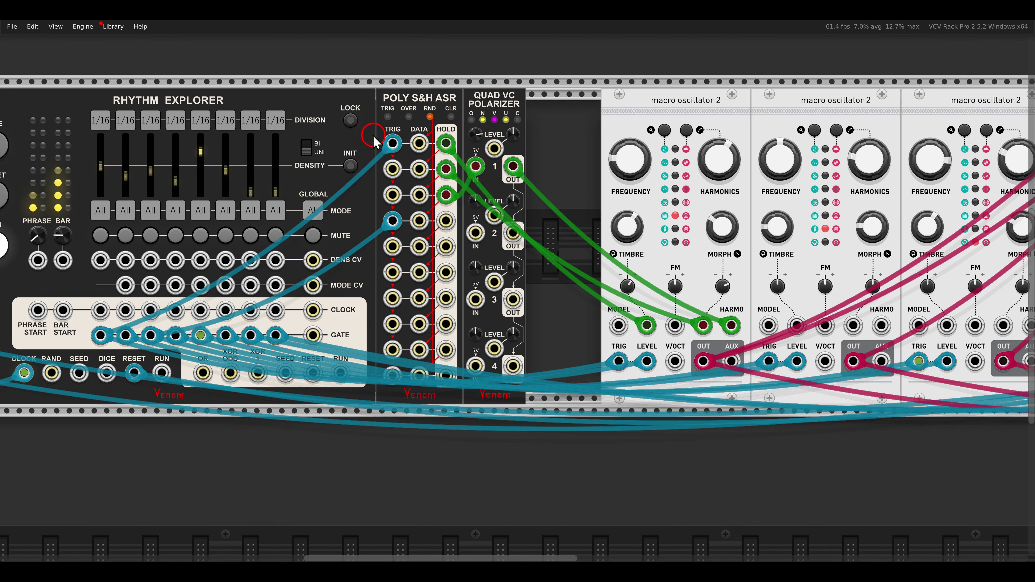
mouse_move(374, 141)
mouse_down()
mouse_move(407, 198)
mouse_move(445, 223)
mouse_move(819, 347)
mouse_move(793, 326)
mouse_move(551, 312)
mouse_move(456, 266)
mouse_move(473, 241)
mouse_move(515, 236)
mouse_move(791, 332)
mouse_move(886, 351)
mouse_move(881, 325)
mouse_up()
click(808, 290)
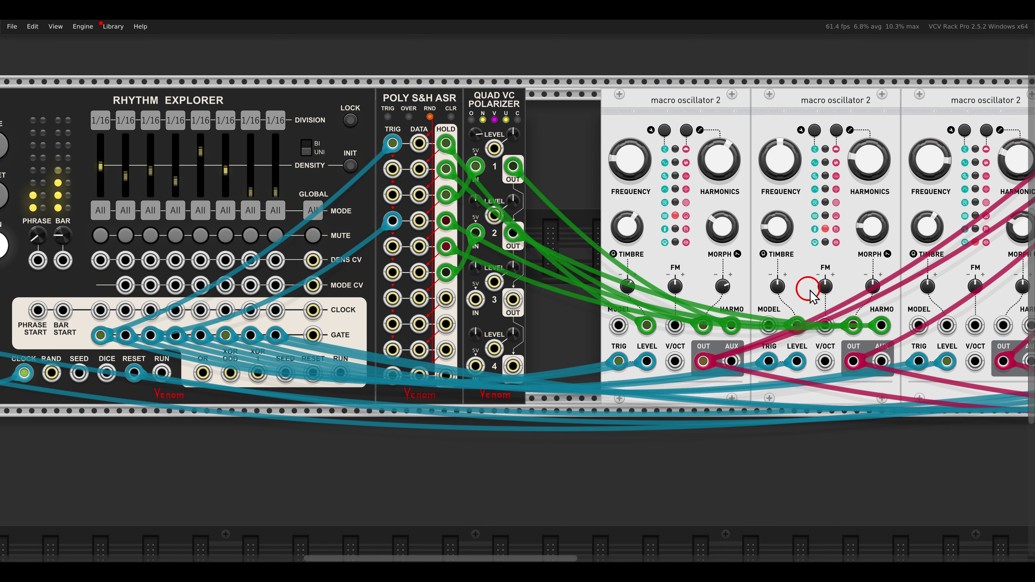
drag(872, 287, 865, 261)
click(471, 204)
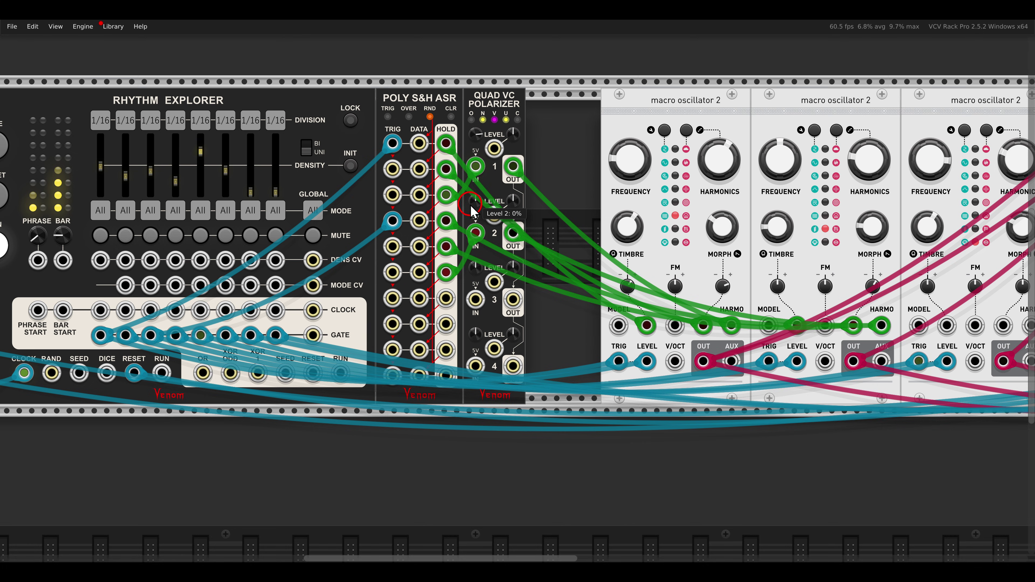
Patch gate 5 and three more hold outputs to modulate the third oscillator's Timbre, Morph and Harmonics, and lower its Morph to about 9.94%.
drag(392, 297, 249, 333)
drag(445, 297, 909, 257)
scroll(903, 329, right, 3)
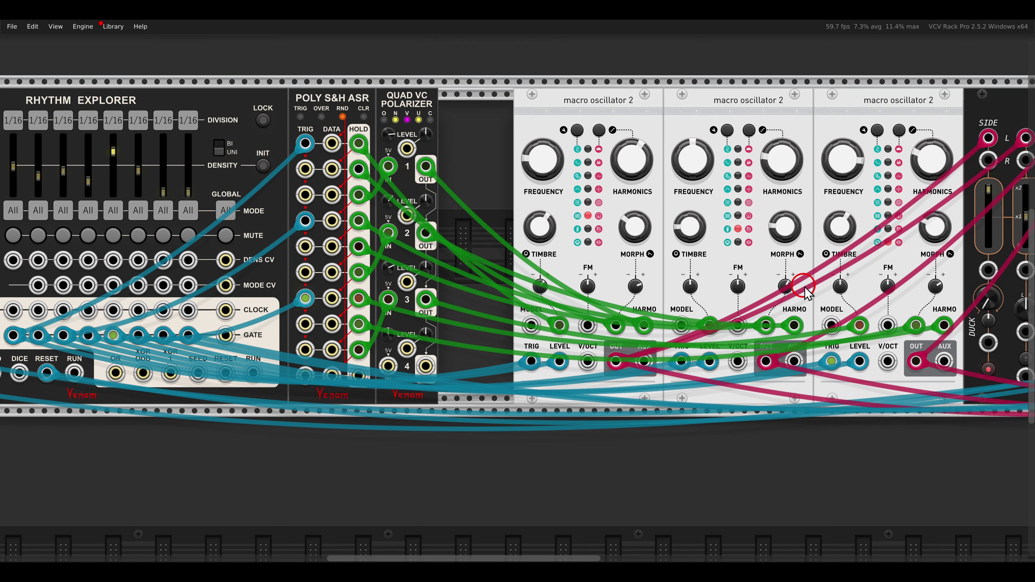
drag(930, 235, 931, 267)
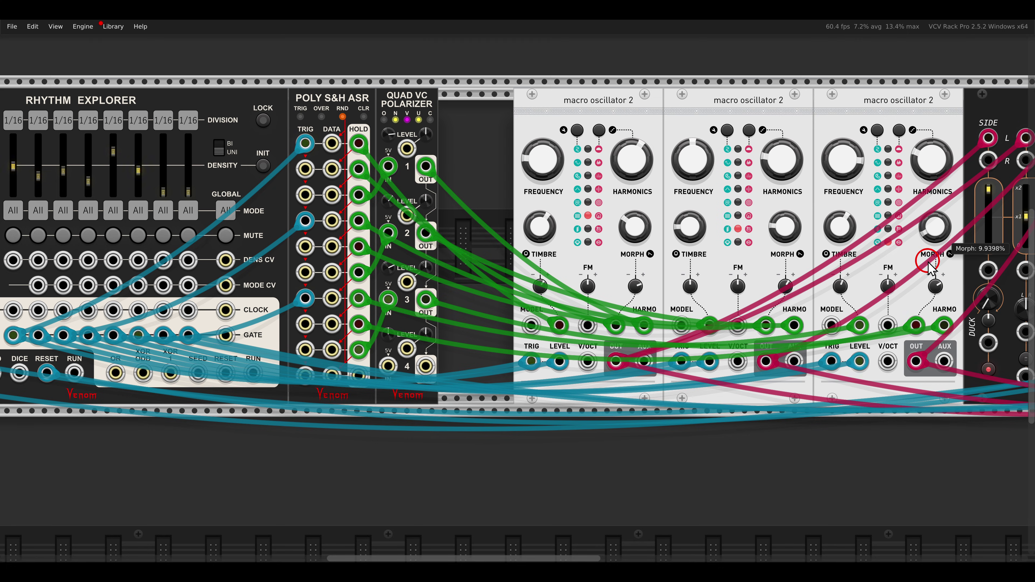
Move the three Macro Oscillator 2 modules closer to the Quad VC Polarizer.
scroll(481, 230, down, 1)
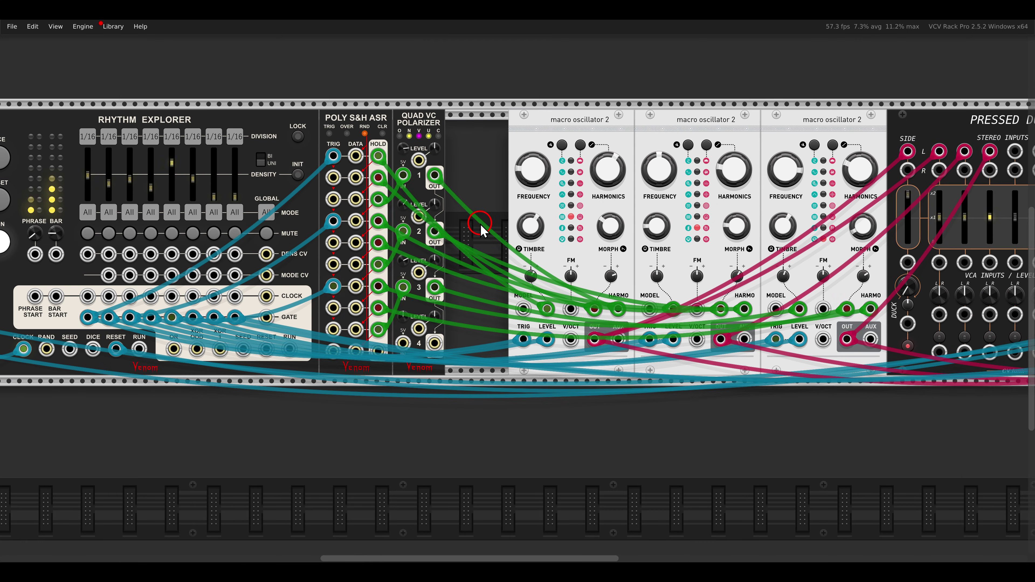
drag(481, 231, 555, 229)
scroll(555, 229, down, 1)
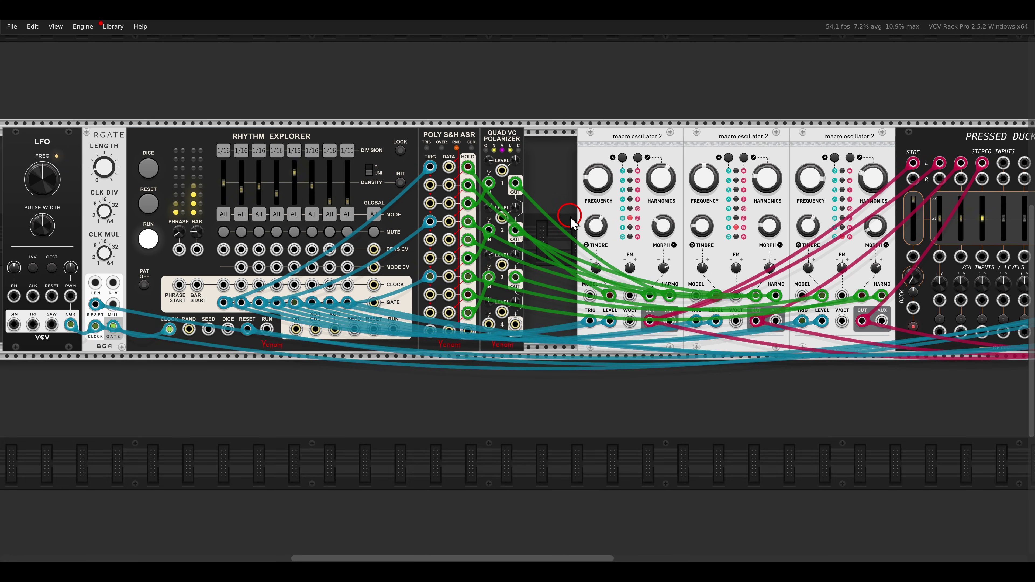
drag(570, 216, 699, 165)
scroll(508, 215, down, 1)
click(730, 129)
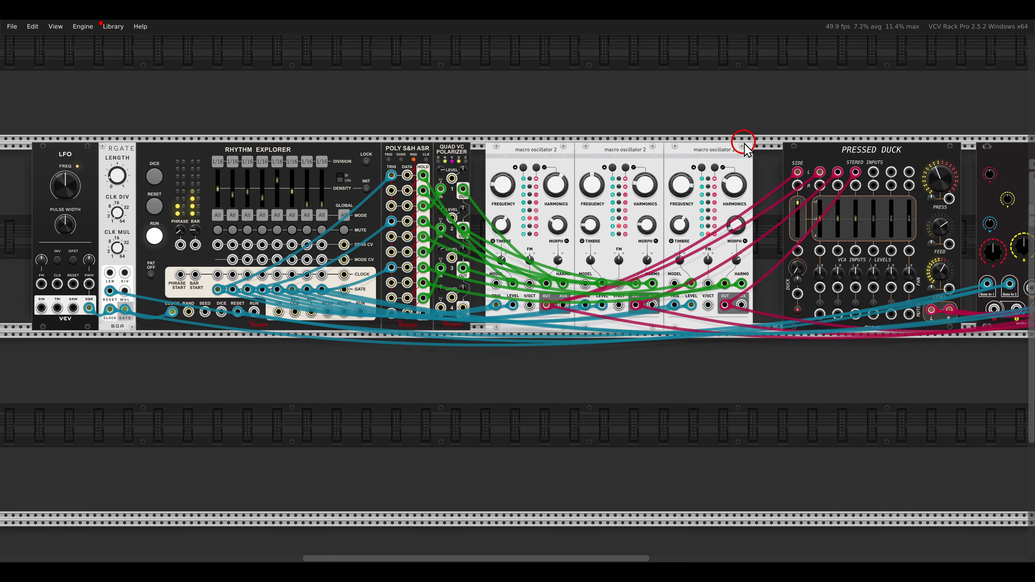
Patch three MetaModule audio inputs into Pressed Duck's left stereo inputs 4, 5 and 6.
drag(768, 151, 487, 151)
scroll(703, 251, up, 2)
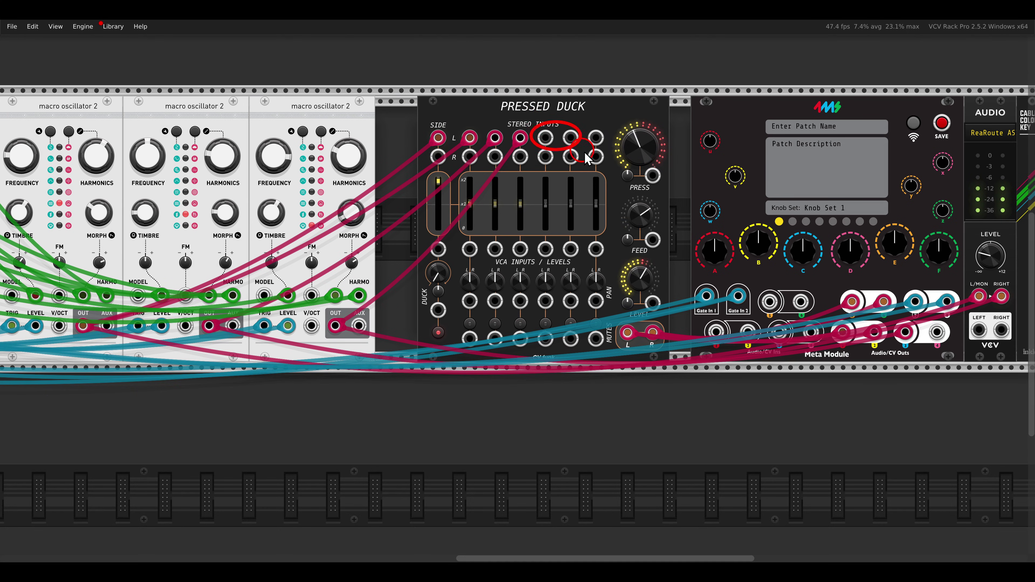
drag(546, 138, 777, 334)
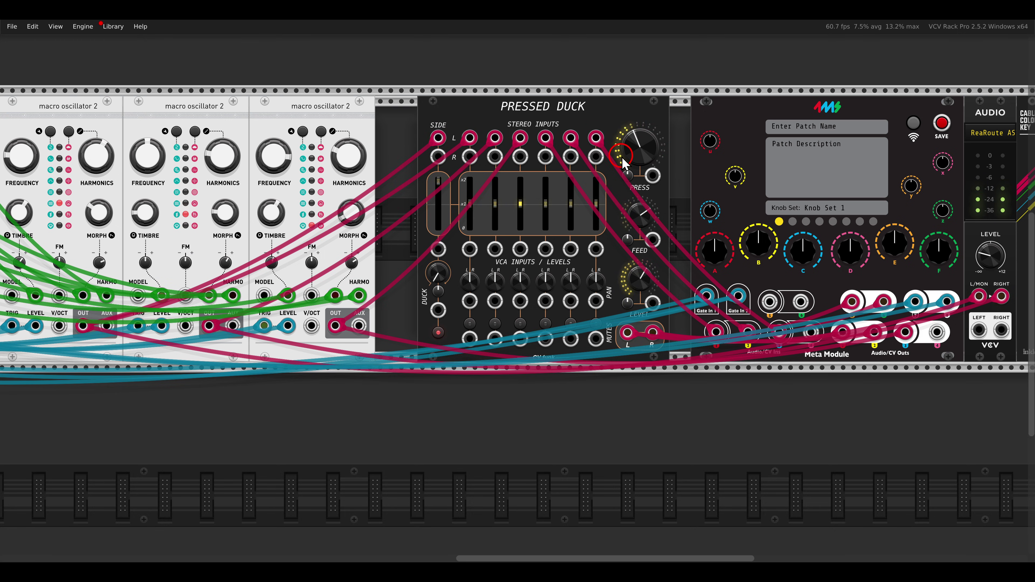
Raise Pressed Duck's Press amount slightly and adjust its Feedback knob.
drag(631, 148, 627, 140)
click(636, 222)
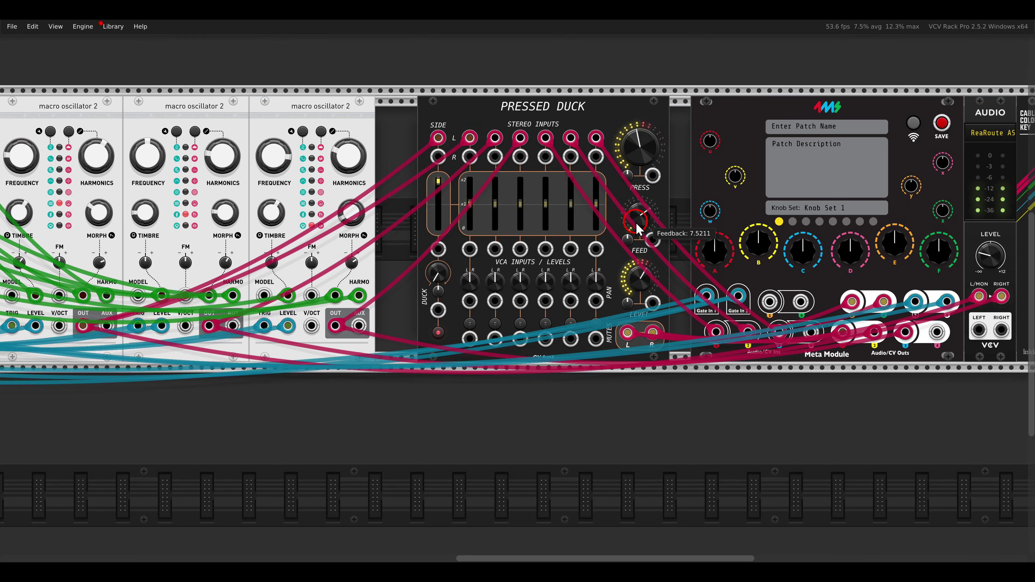
drag(630, 216, 624, 209)
scroll(626, 216, down, 5)
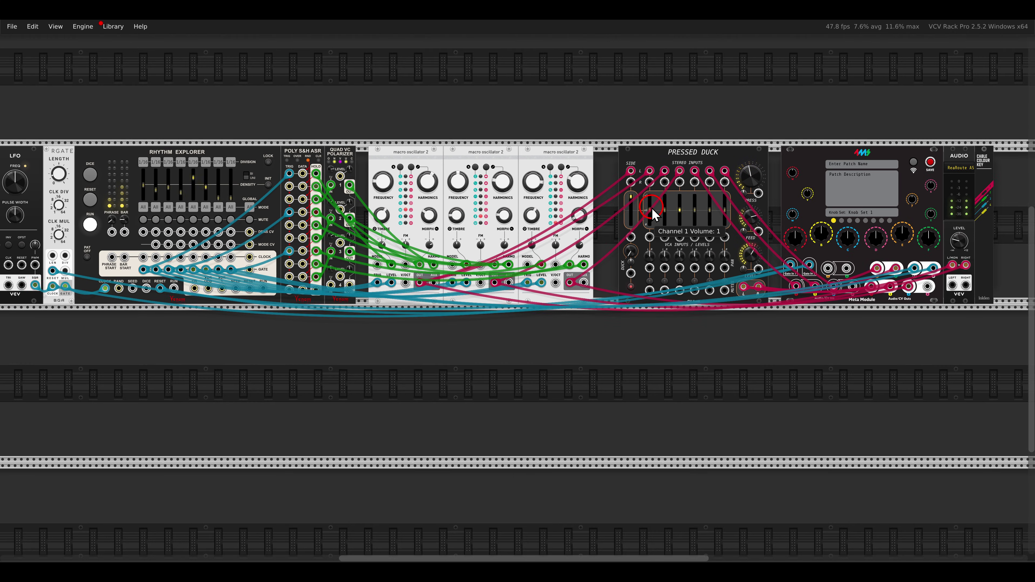
drag(652, 208, 673, 217)
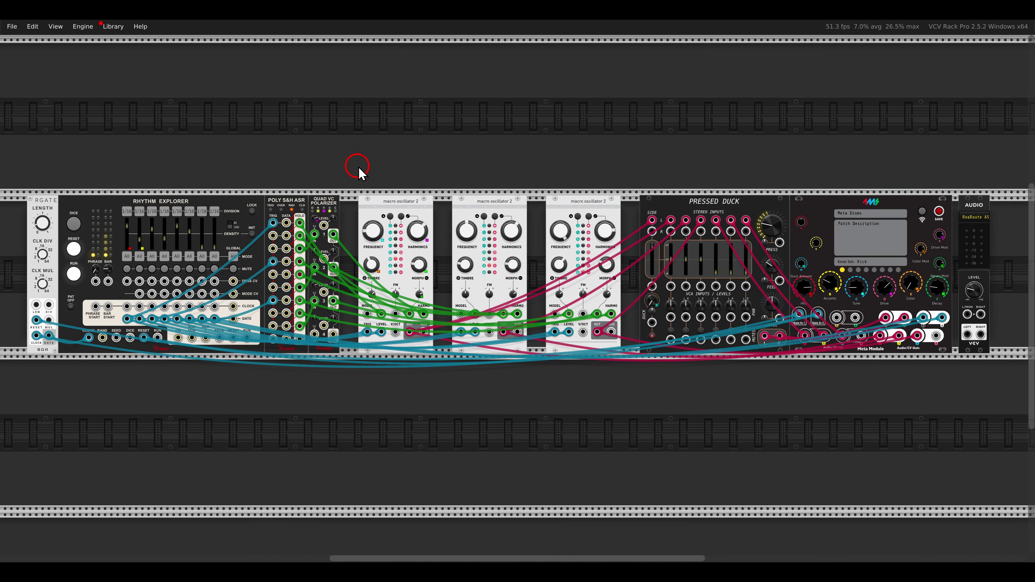
Examine the MetaModule's Kick knob set, including the knobs mapped to Hits, Accents, Tune, Drive, Color and Decay.
scroll(360, 153, up, 5)
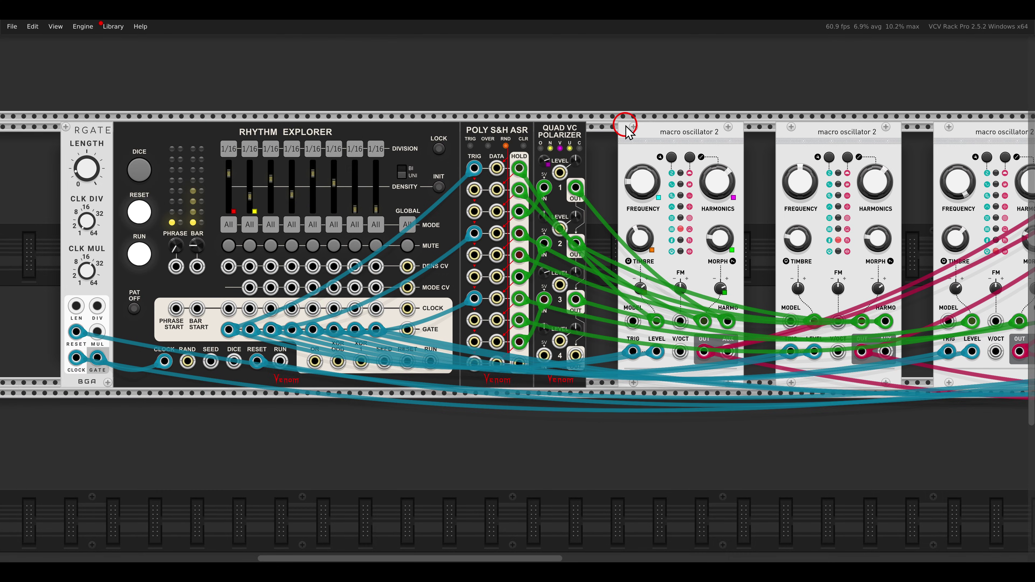
drag(626, 130, 411, 120)
drag(582, 111, 433, 125)
drag(621, 123, 365, 131)
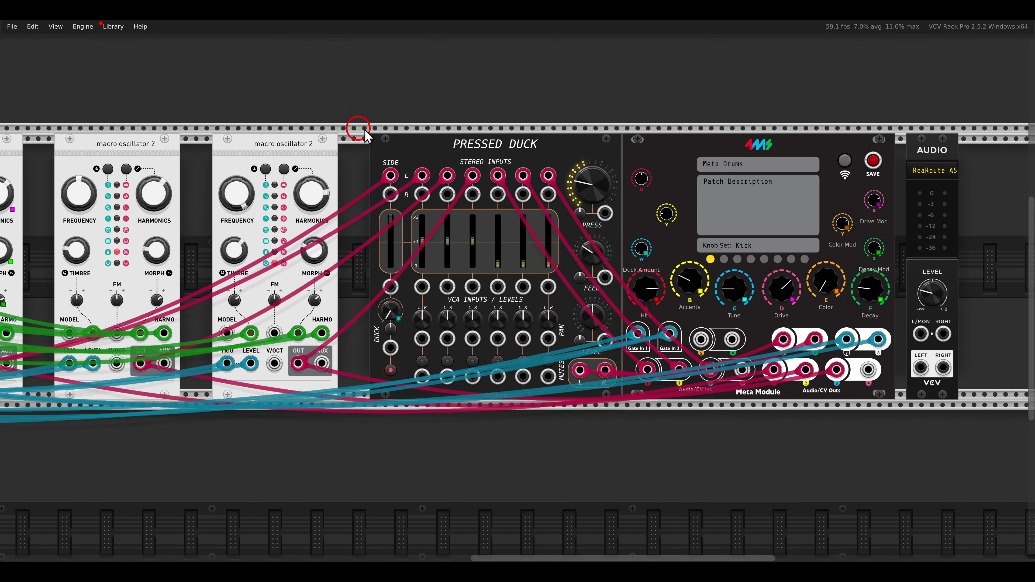
scroll(536, 115, right, 3)
scroll(674, 186, up, 3)
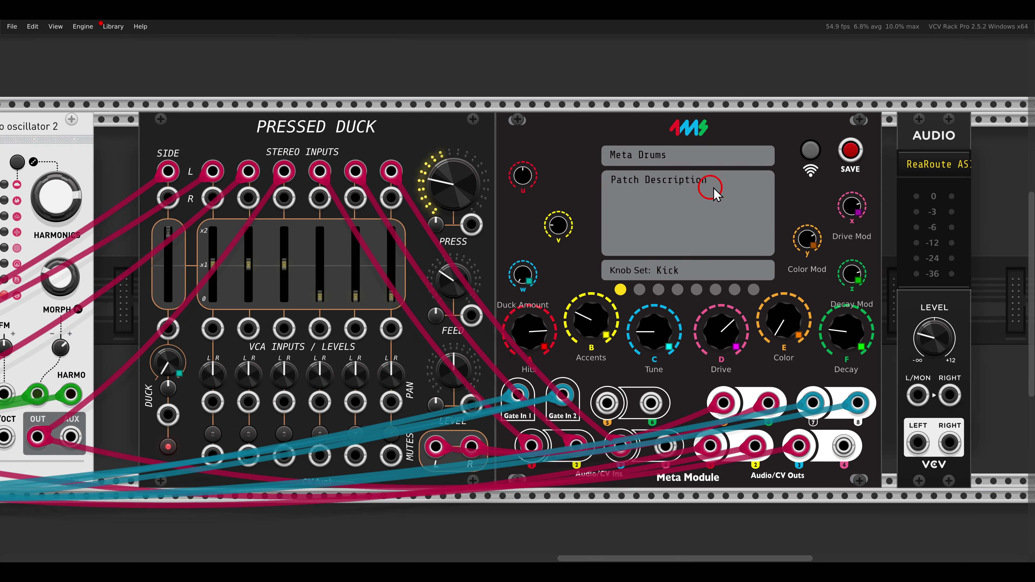
drag(677, 256, 640, 219)
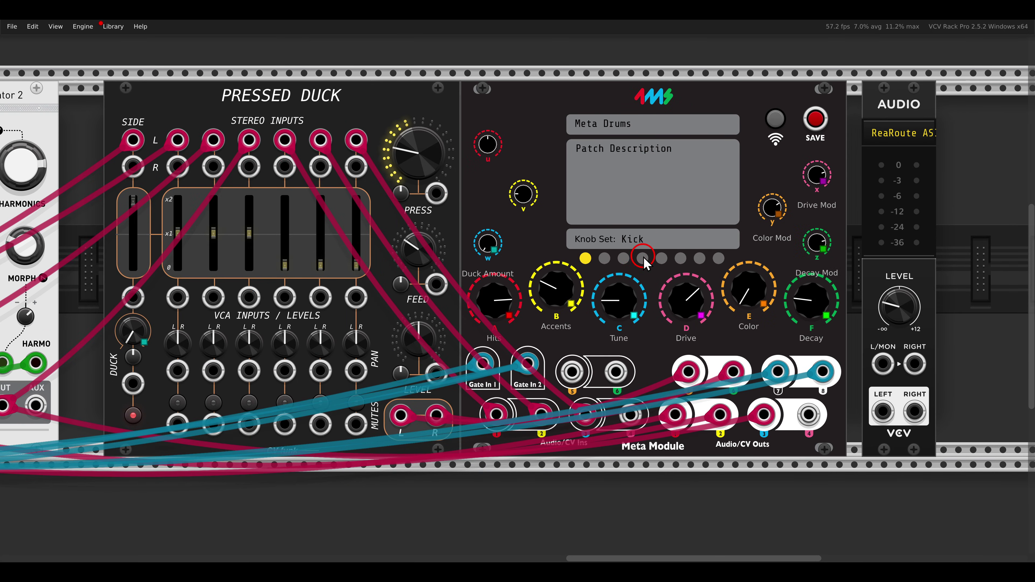
mouse_move(496, 302)
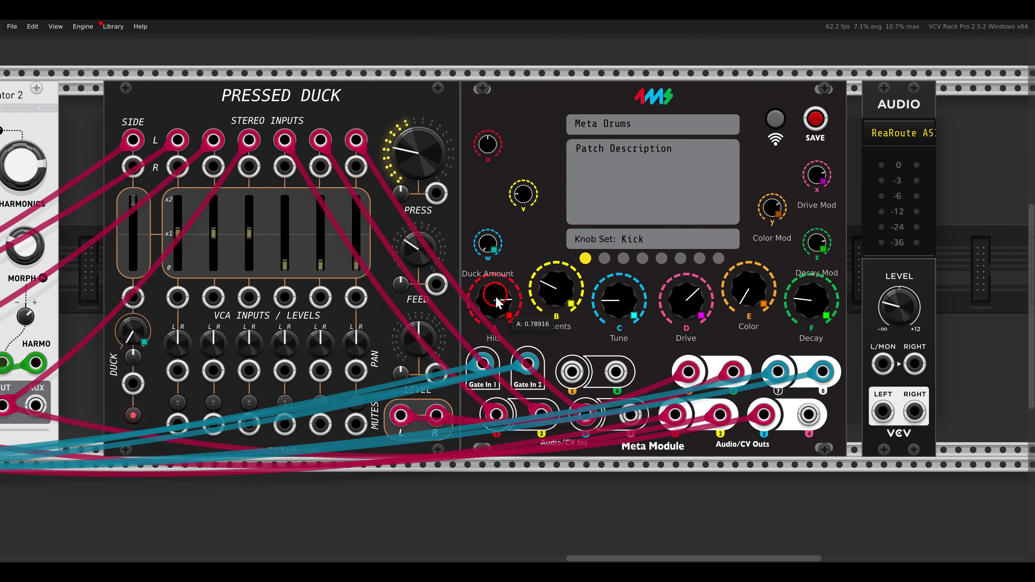
mouse_move(554, 290)
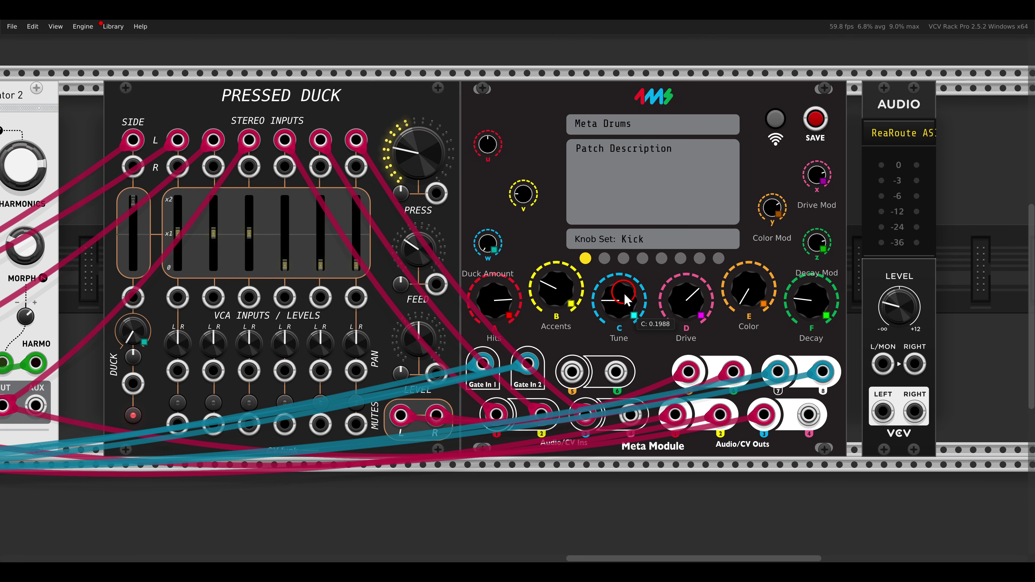
mouse_move(697, 313)
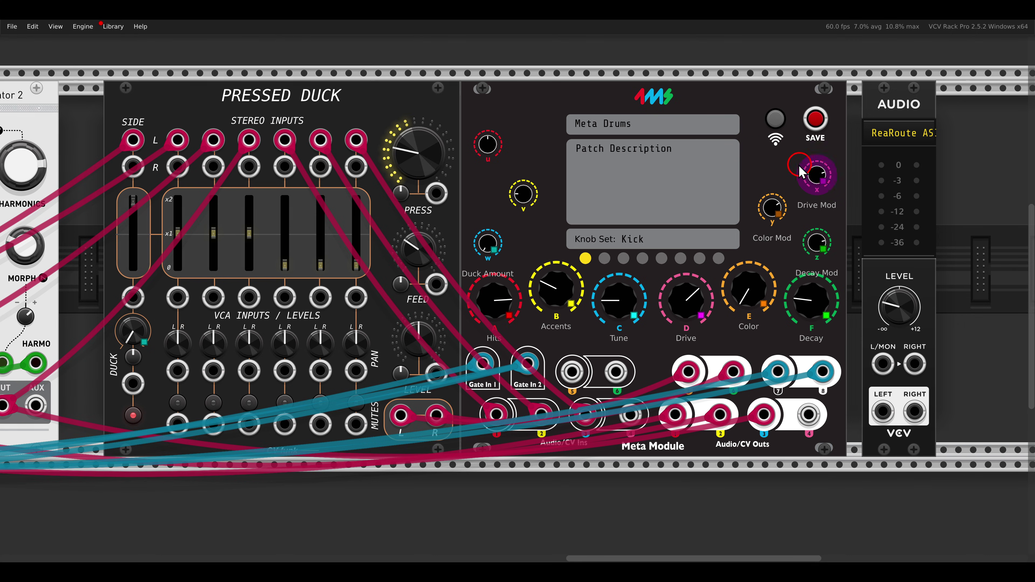
Step through the Snare, Kick and HiHat knob sets on the MetaModule to compare their mapped controls.
click(605, 259)
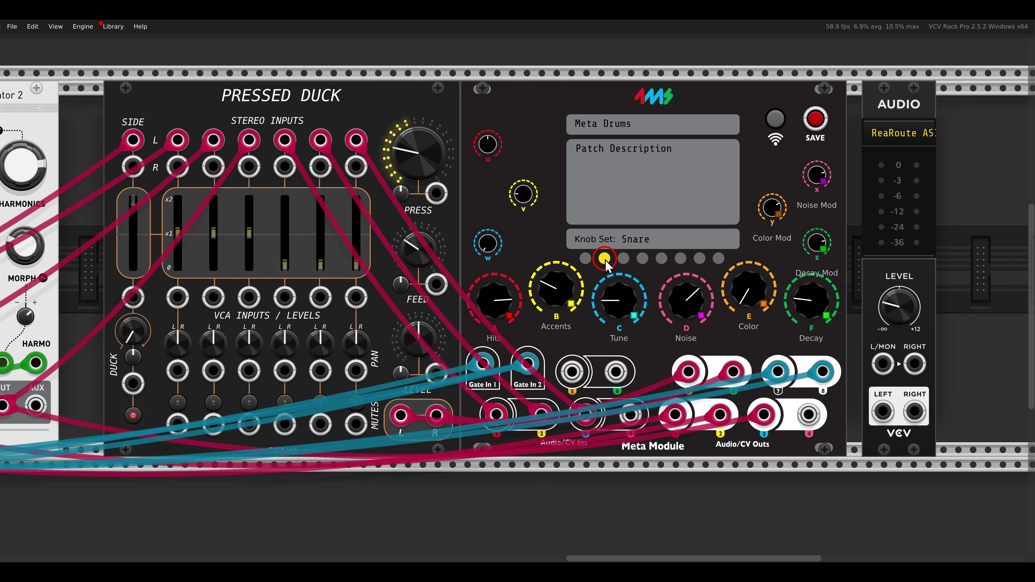
click(587, 258)
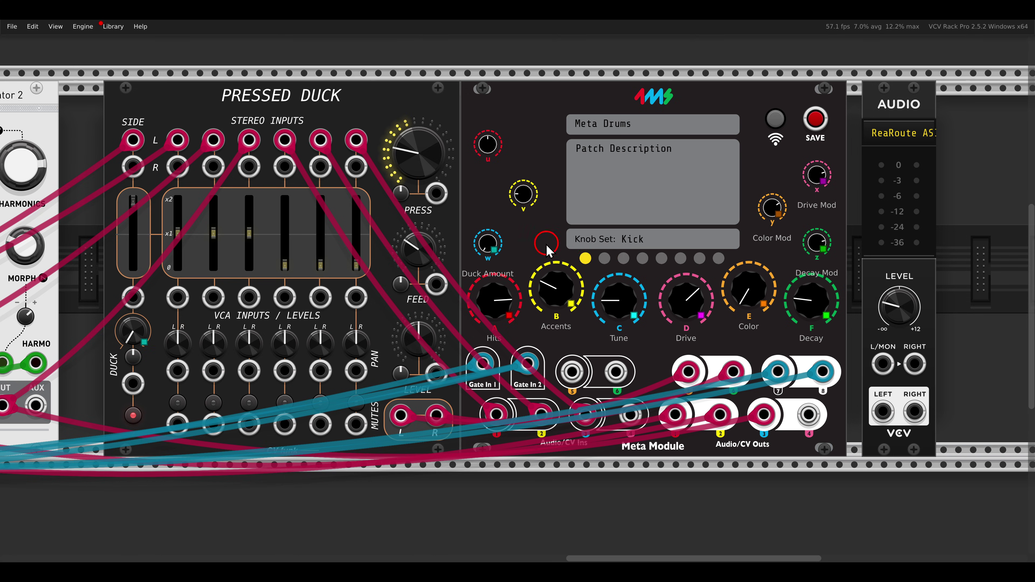
drag(443, 226, 519, 290)
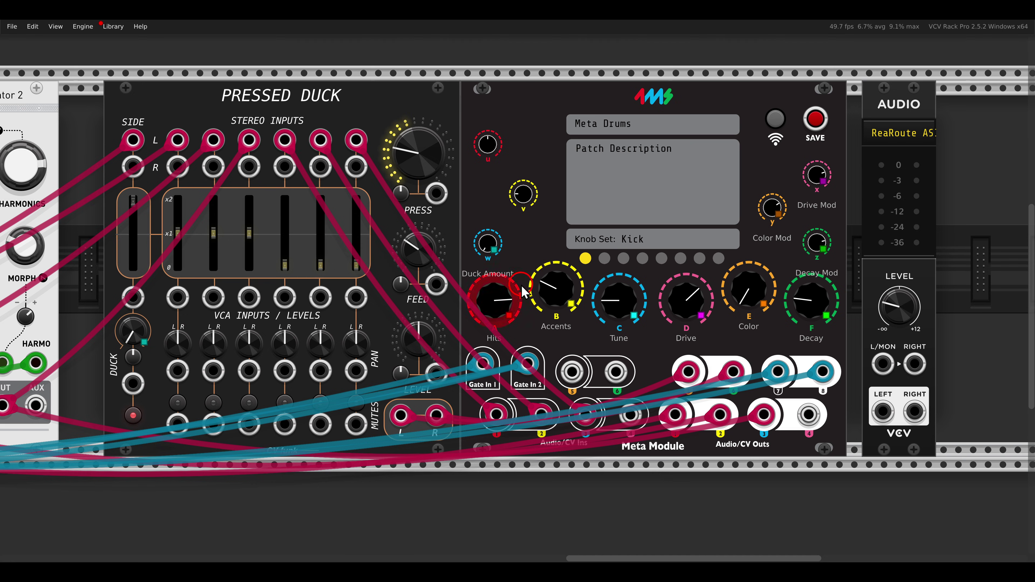
click(604, 258)
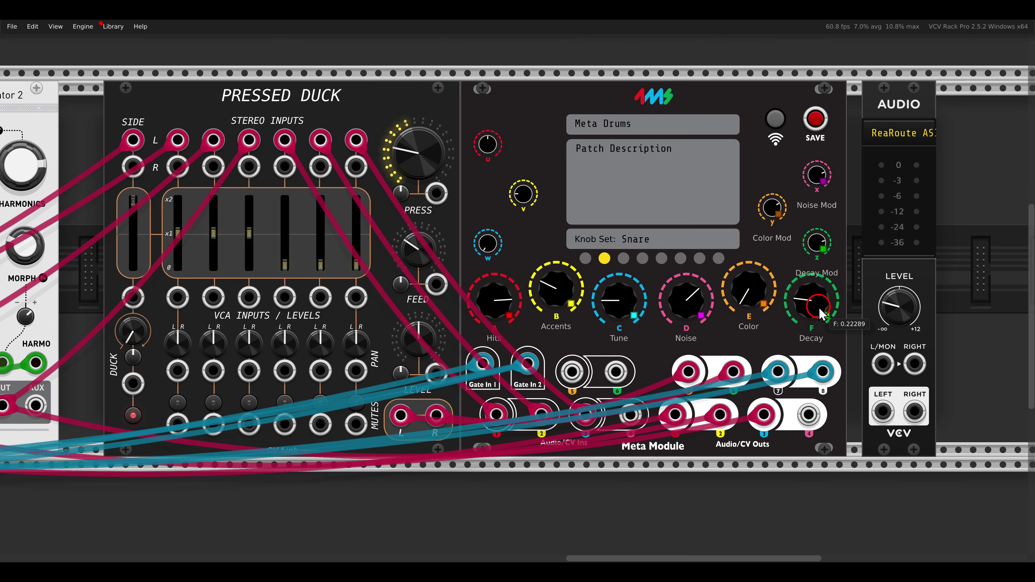
click(624, 259)
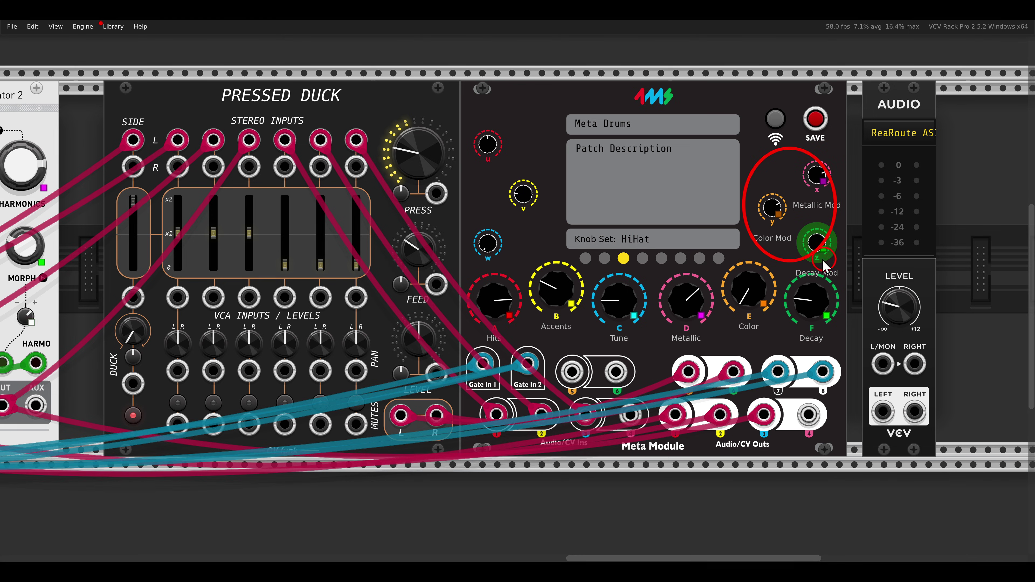
Switch the MetaModule to the Main knob set and turn its Ext.3 knob down to minimum.
click(642, 258)
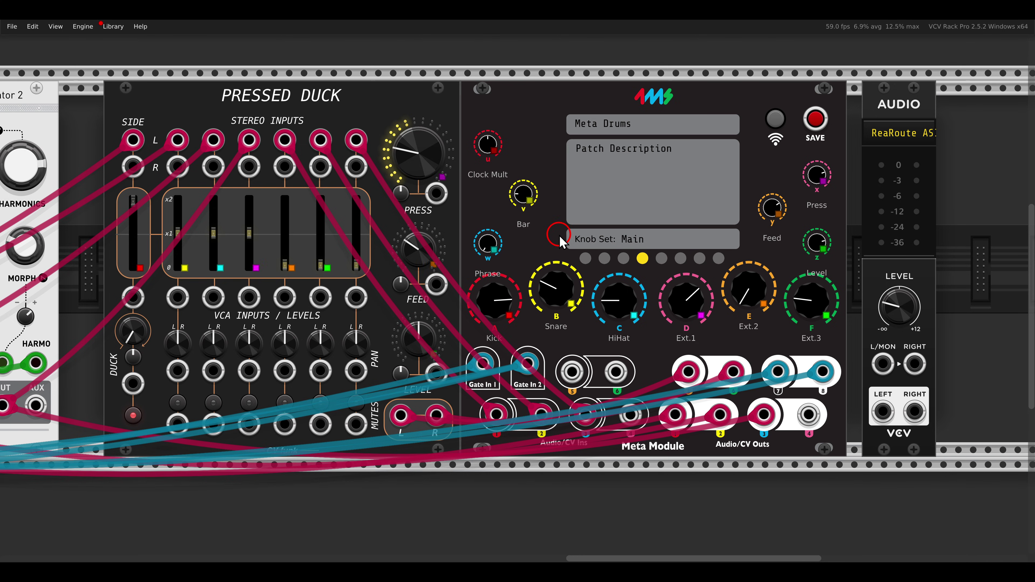
drag(455, 127, 516, 202)
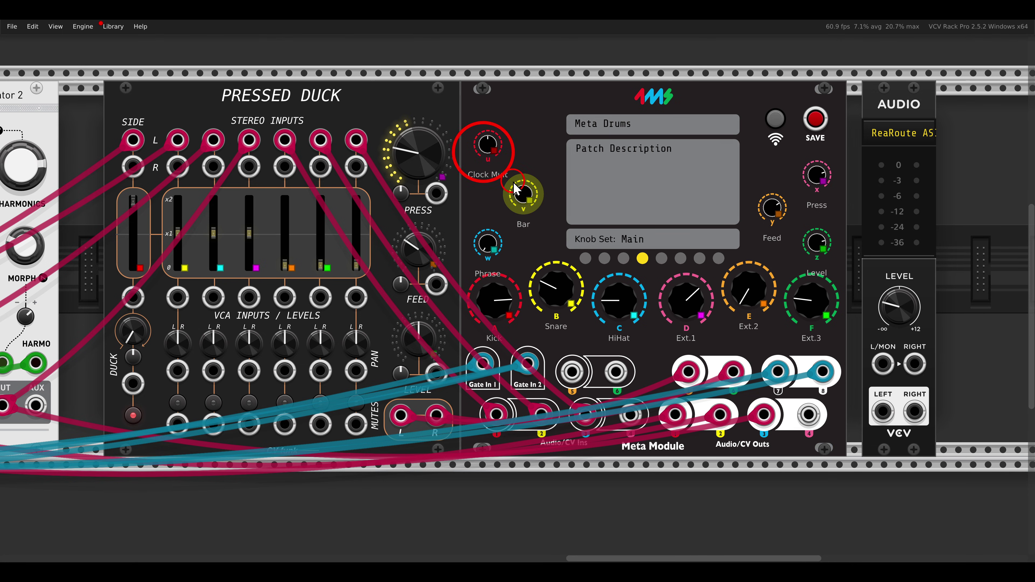
drag(457, 179, 541, 245)
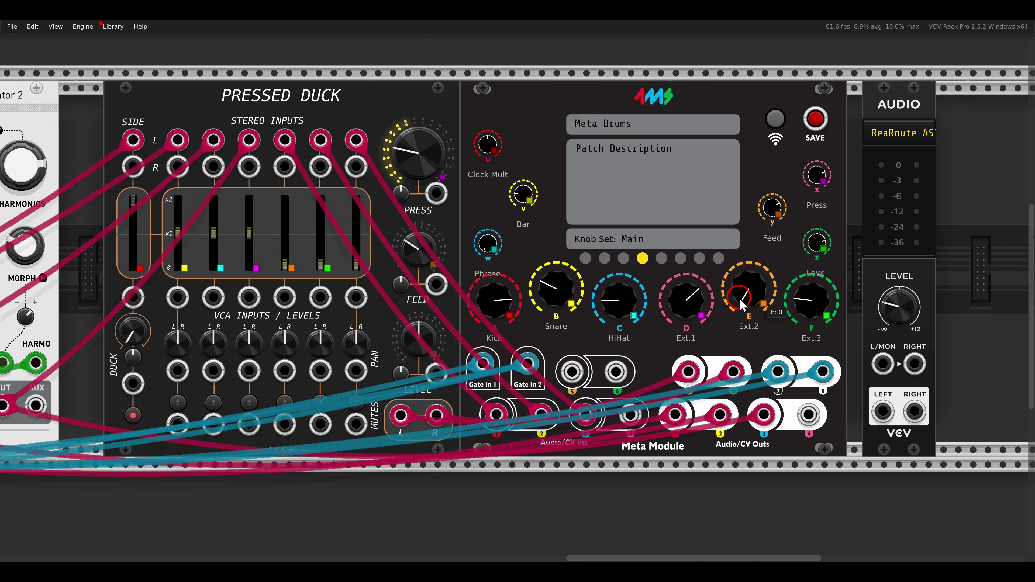
drag(788, 316, 790, 346)
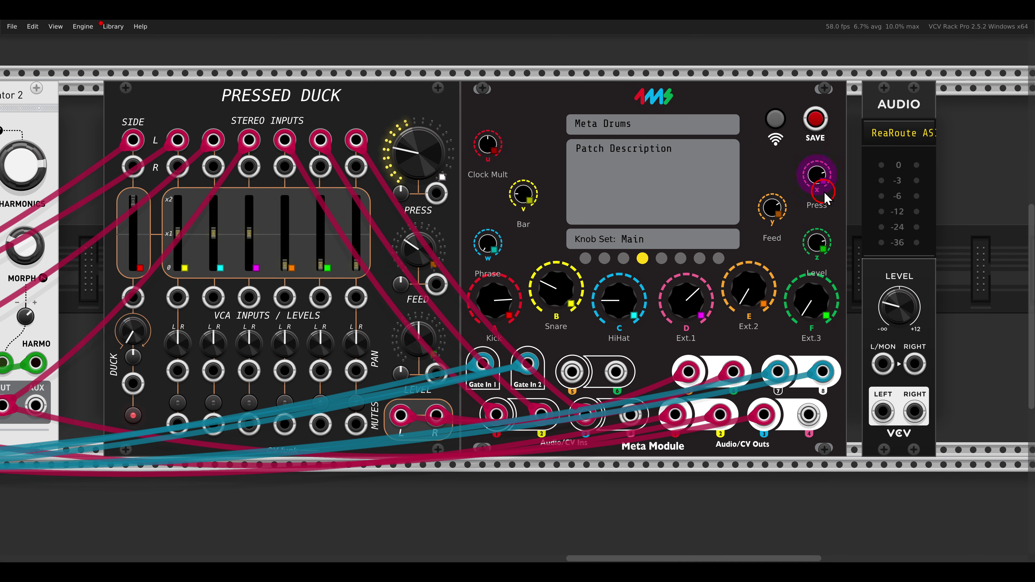
drag(751, 163, 856, 285)
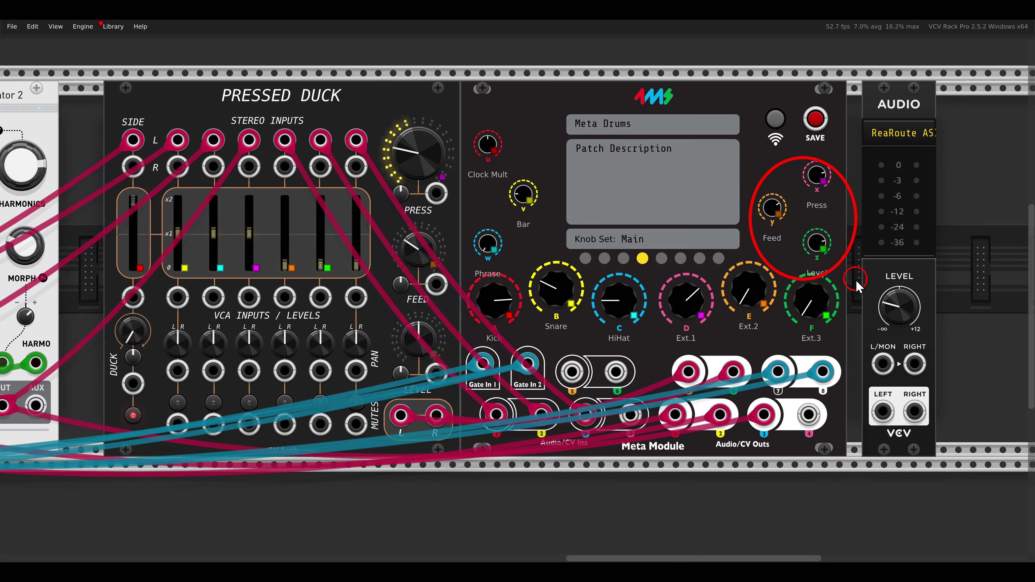
Switch to the Triggers knob set and examine its two mapped knobs, One and Two, alongside the rest of the patch.
click(662, 257)
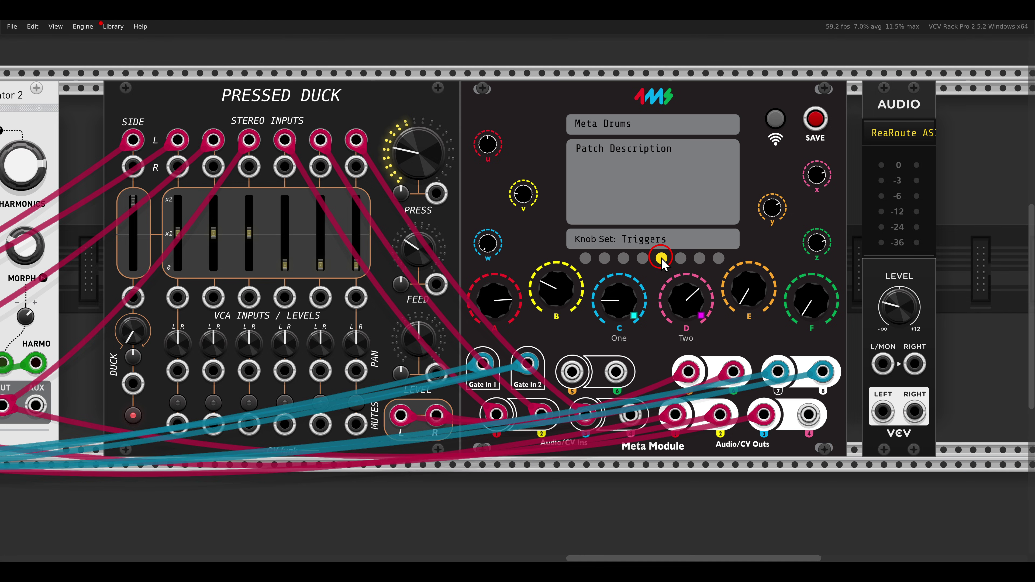
mouse_move(573, 260)
mouse_down()
mouse_move(650, 326)
mouse_move(724, 347)
mouse_up()
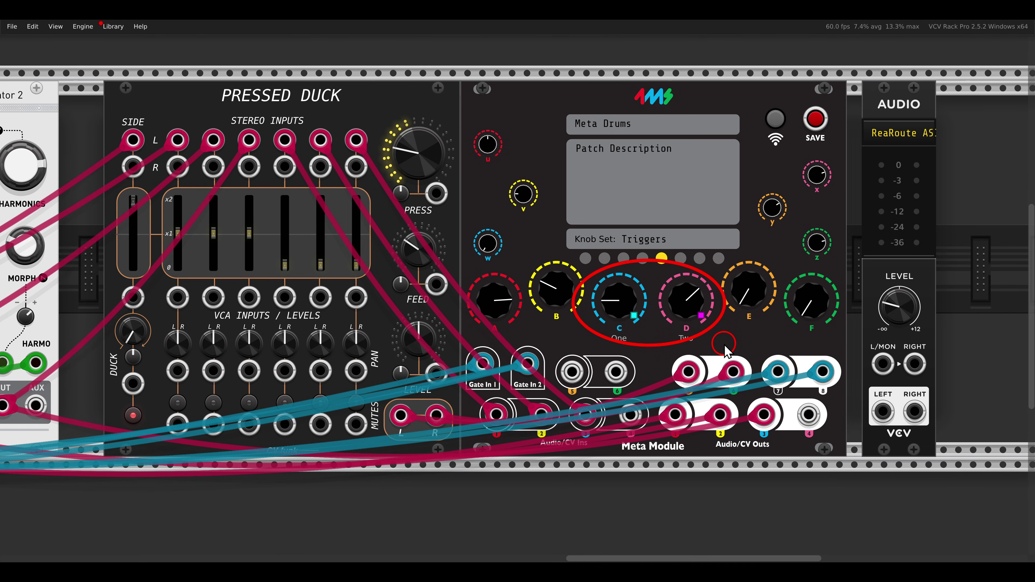
ctrl+scroll(708, 331, down, 2)
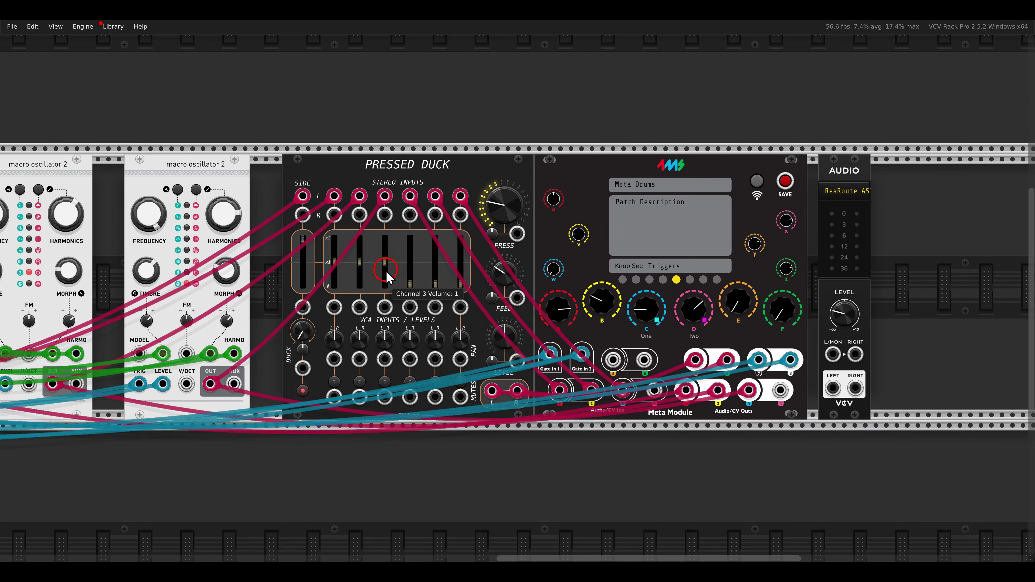
mouse_move(364, 271)
mouse_down()
mouse_move(806, 263)
mouse_move(477, 262)
mouse_move(597, 262)
mouse_up()
drag(205, 215, 263, 245)
scroll(489, 261, right, 10)
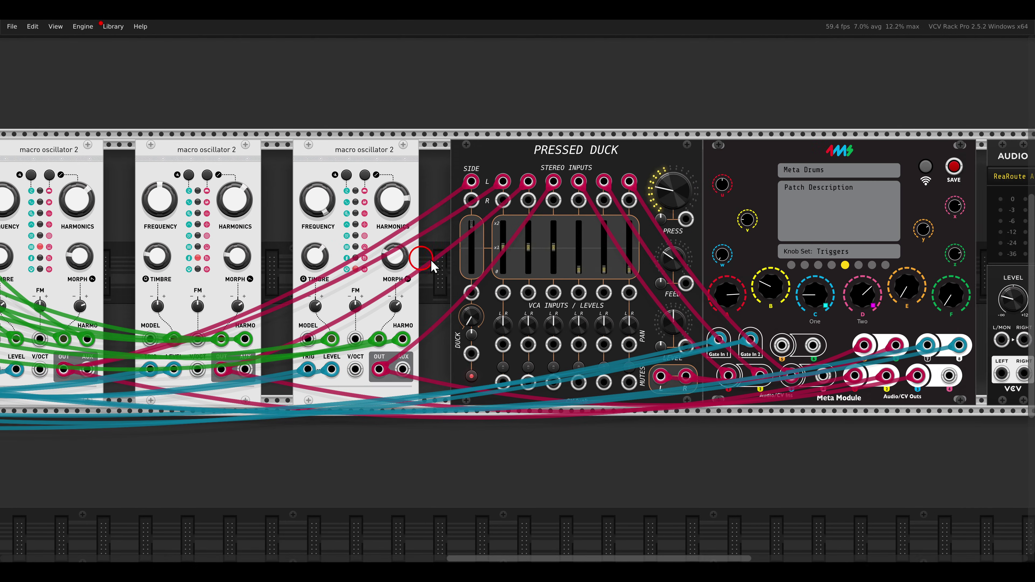
scroll(742, 268, right, 3)
scroll(623, 238, up, 4)
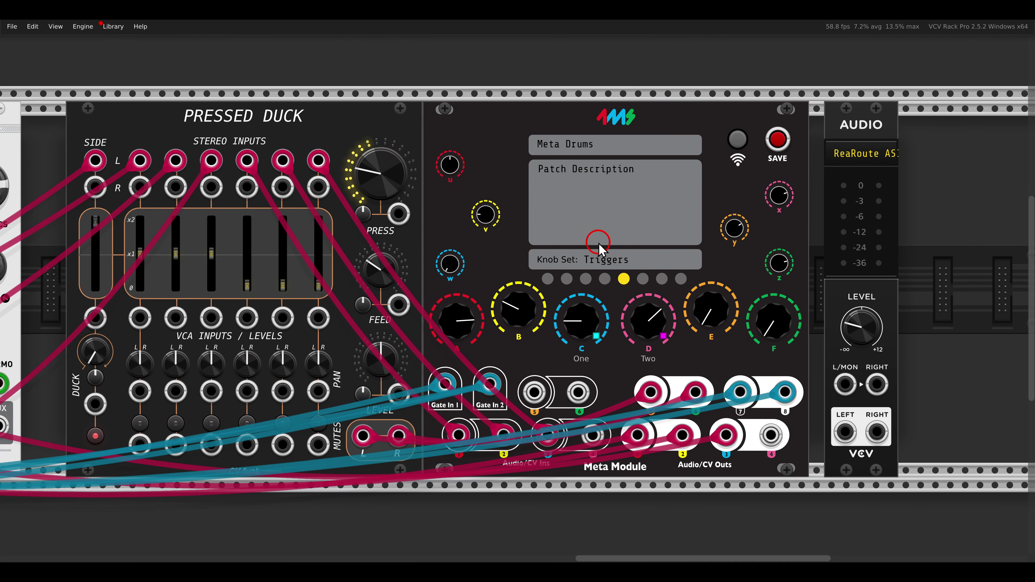